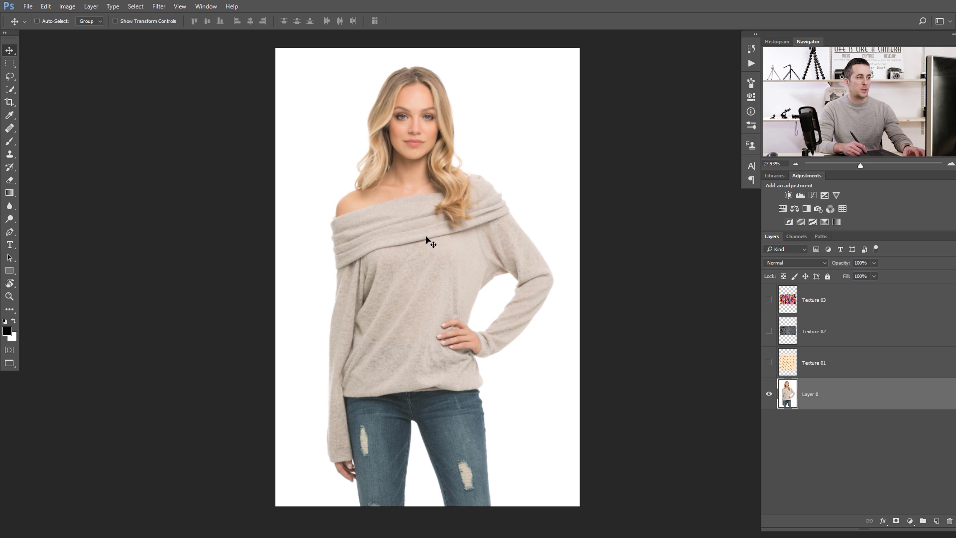
Preview the Texture 01, Texture 02 and Texture 03 layers, hide them again, and examine the sweater fabric up close.
{"action": "left_click", "coordinate": [769, 362]}
{"action": "left_click", "coordinate": [769, 332]}
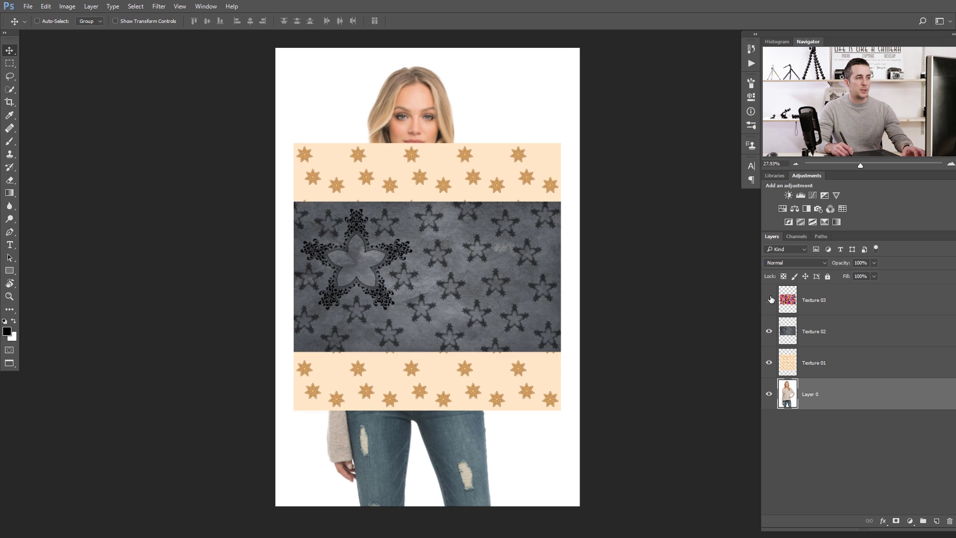
{"action": "left_click", "coordinate": [769, 299]}
{"action": "left_click_drag", "start_coordinate": [770, 309], "coordinate": [768, 362]}
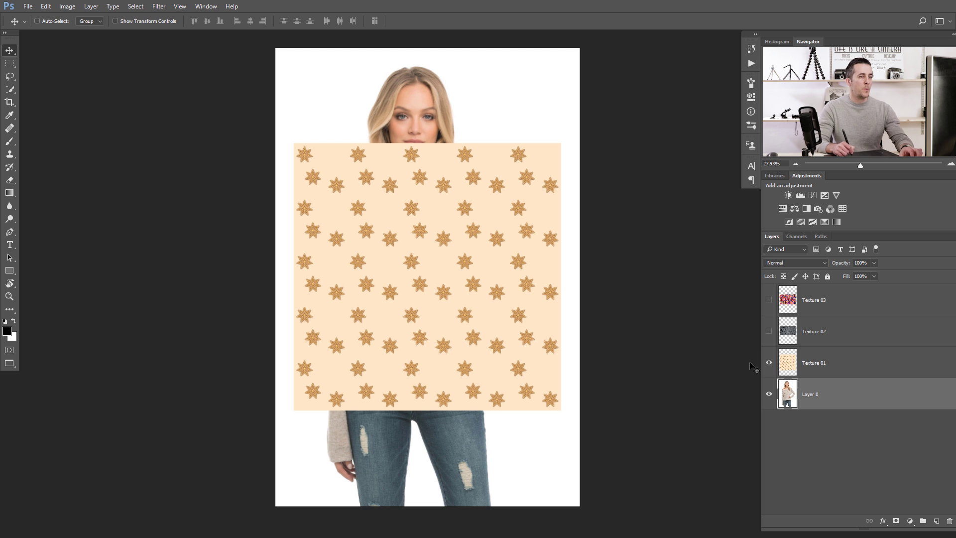
{"action": "left_click", "coordinate": [388, 233]}
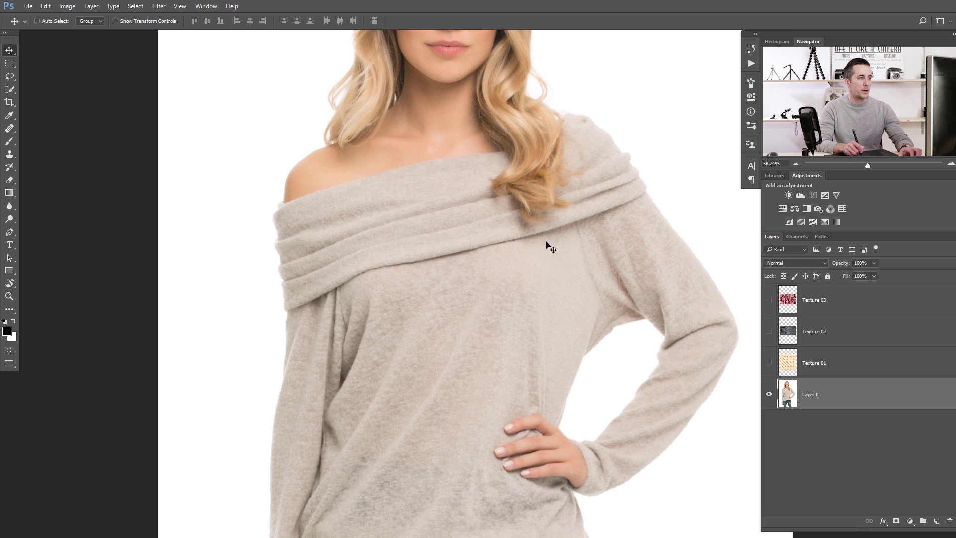
{"action": "left_click_drag", "start_coordinate": [480, 309], "coordinate": [492, 273]}
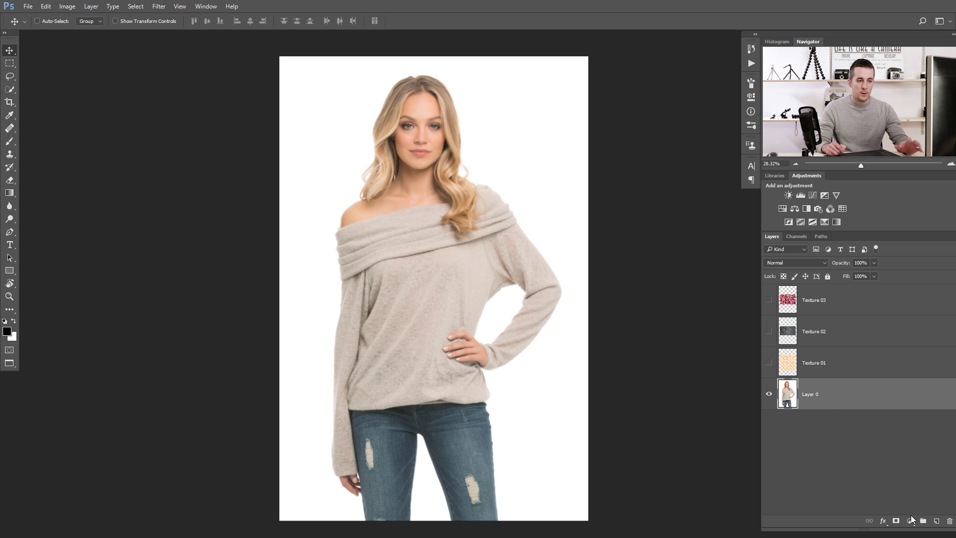
Add a Hue/Saturation adjustment layer above Layer 0 and set its saturation to -100.
{"action": "left_click", "coordinate": [910, 522]}
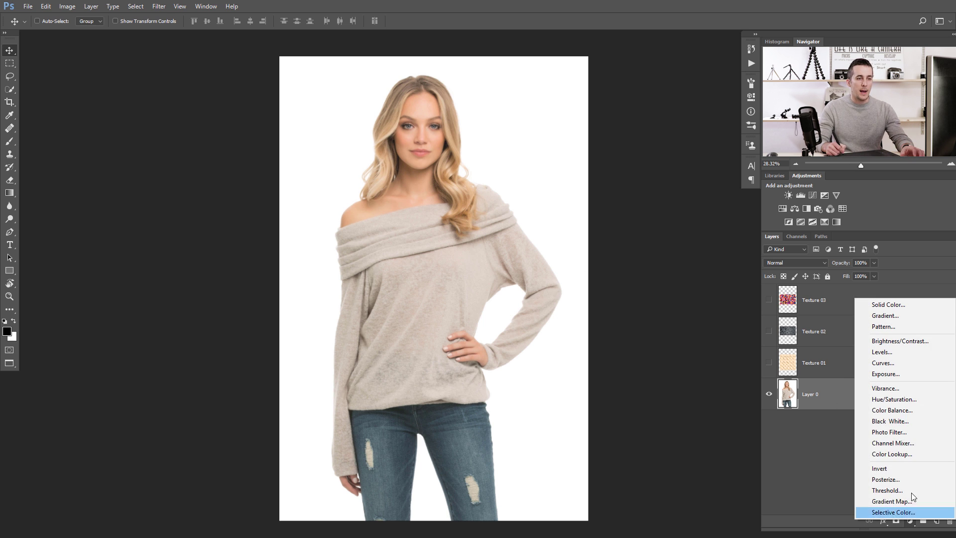
{"action": "left_click", "coordinate": [891, 398]}
{"action": "left_click_drag", "start_coordinate": [668, 160], "coordinate": [603, 153]}
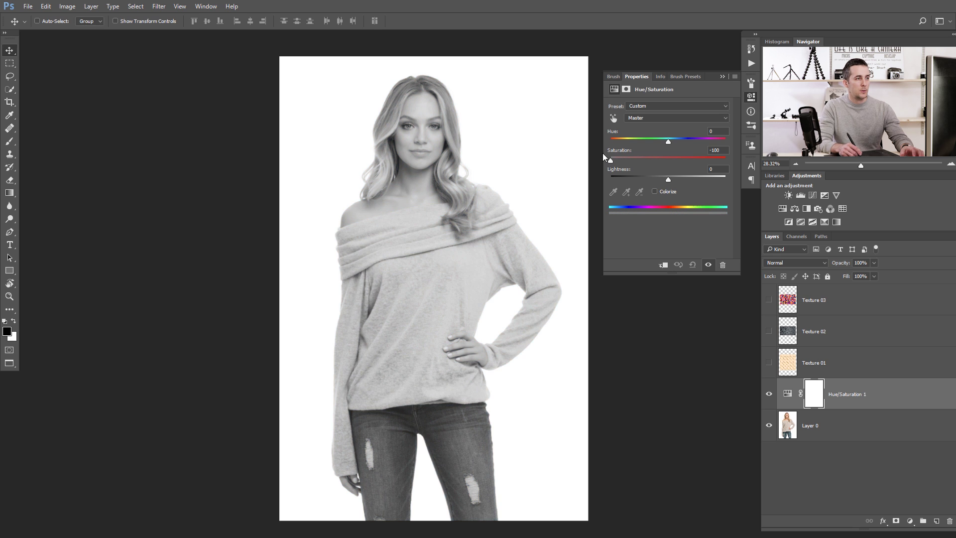
{"action": "left_click", "coordinate": [895, 520]}
Add a Curves adjustment layer with a gentle S-curve, placing the shadow point at input 76, output 58 and raising the brighter tones.
{"action": "left_click", "coordinate": [910, 520]}
{"action": "left_click", "coordinate": [890, 367]}
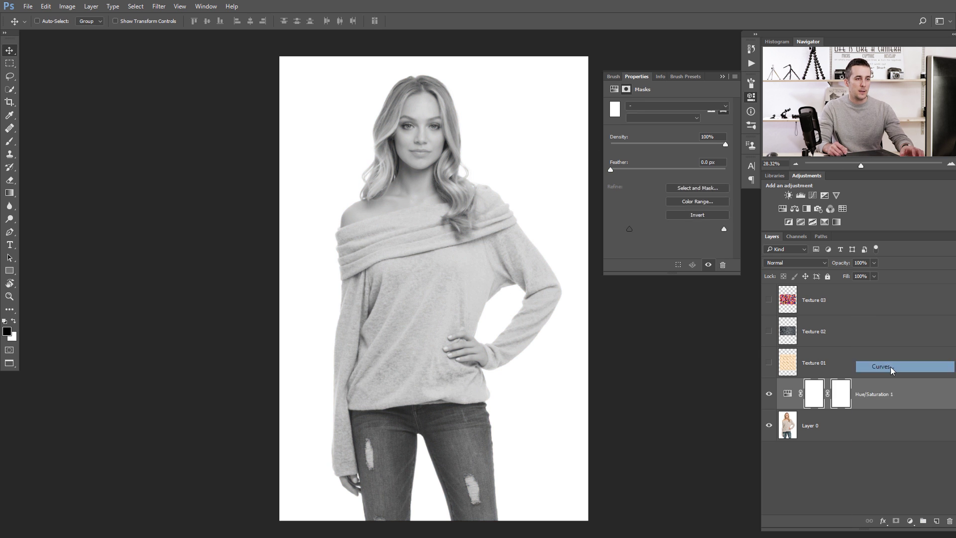
{"action": "left_click", "coordinate": [881, 366]}
{"action": "left_click", "coordinate": [809, 398]}
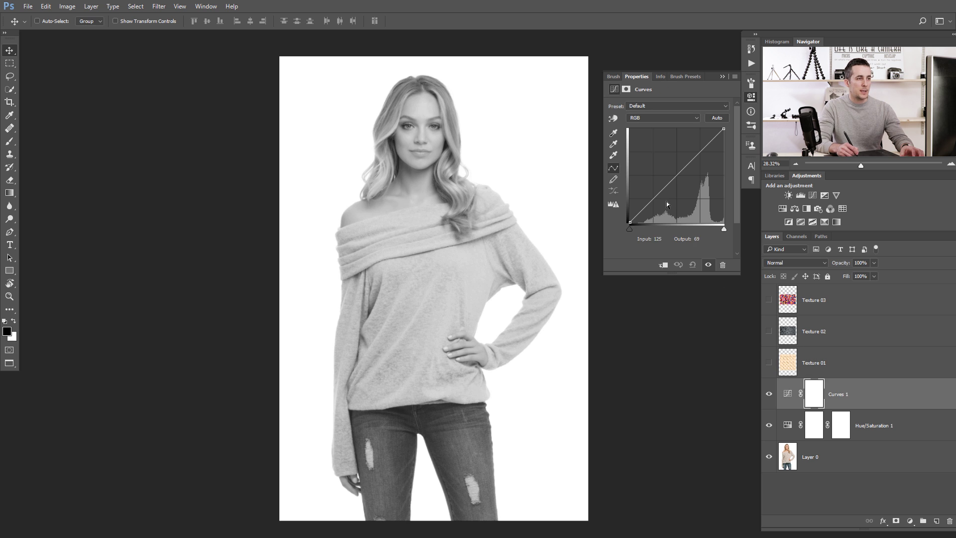
{"action": "left_click_drag", "start_coordinate": [657, 194], "coordinate": [658, 197]}
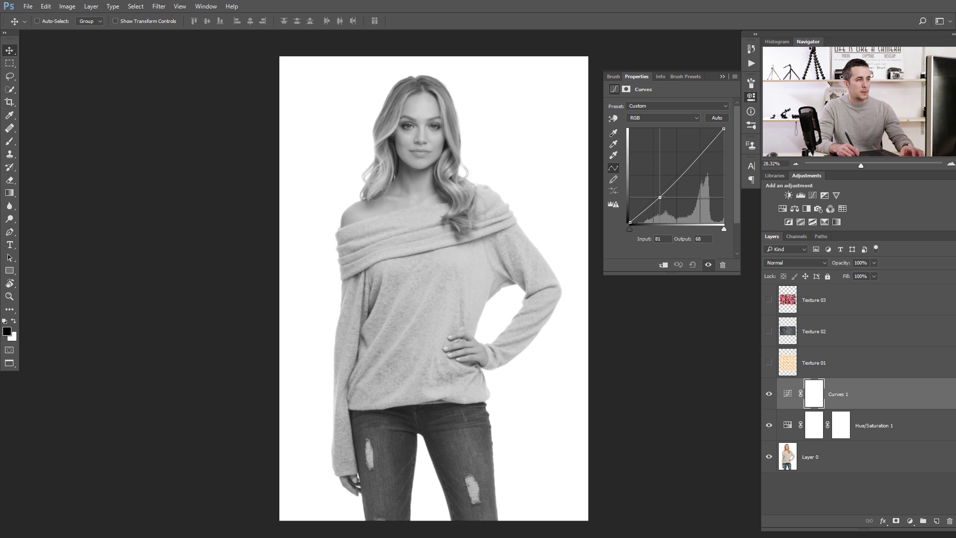
{"action": "left_click_drag", "start_coordinate": [407, 314], "coordinate": [459, 305]}
{"action": "left_click_drag", "start_coordinate": [485, 274], "coordinate": [422, 280]}
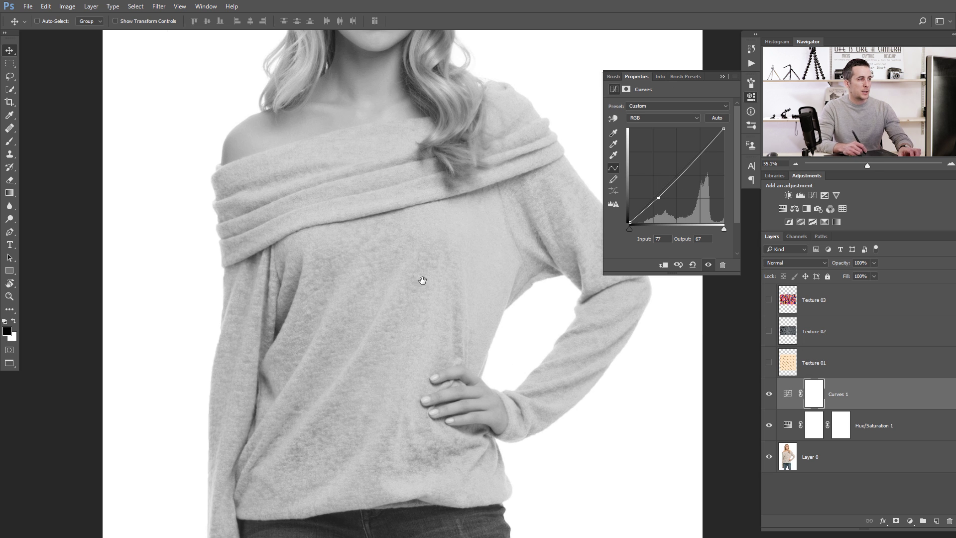
{"action": "left_click_drag", "start_coordinate": [682, 174], "coordinate": [686, 167]}
{"action": "left_click_drag", "start_coordinate": [658, 197], "coordinate": [657, 201]}
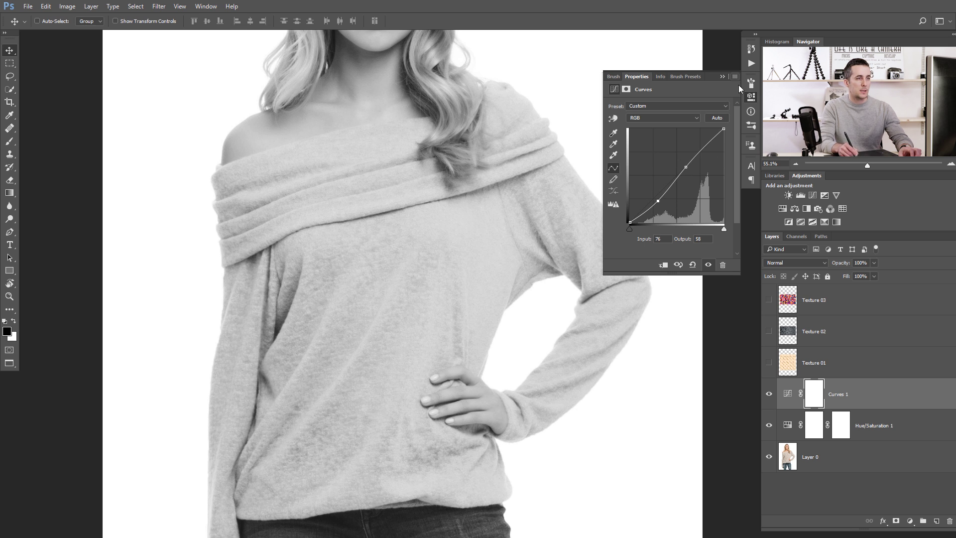
Compare the photo with and without the Curves 1 adjustment, then collapse its properties.
{"action": "left_click", "coordinate": [769, 394]}
{"action": "left_click", "coordinate": [769, 394]}
{"action": "left_click", "coordinate": [769, 395]}
{"action": "left_click", "coordinate": [768, 396]}
{"action": "left_click", "coordinate": [722, 78]}
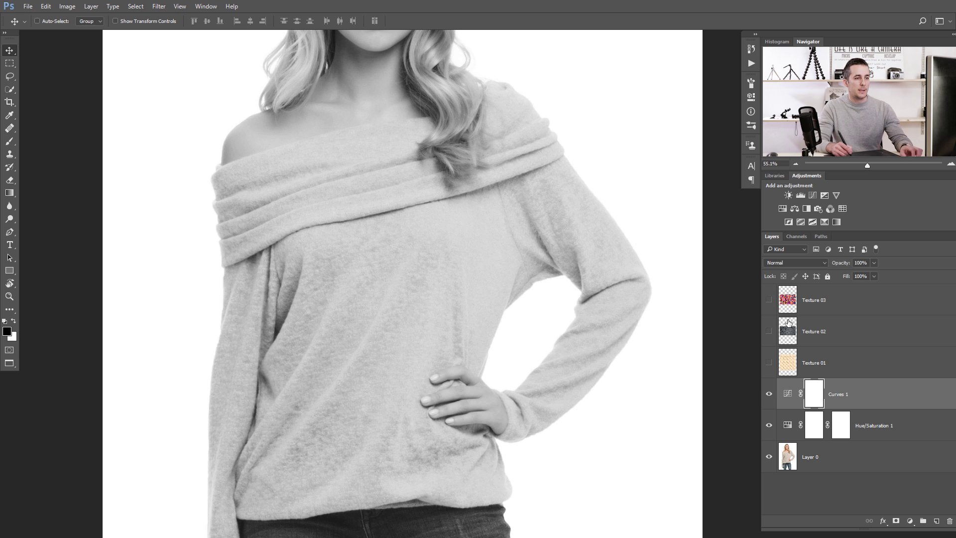
Stamp all visible layers into a new merged layer above Curves 1.
{"action": "key", "text": "ctrl"}
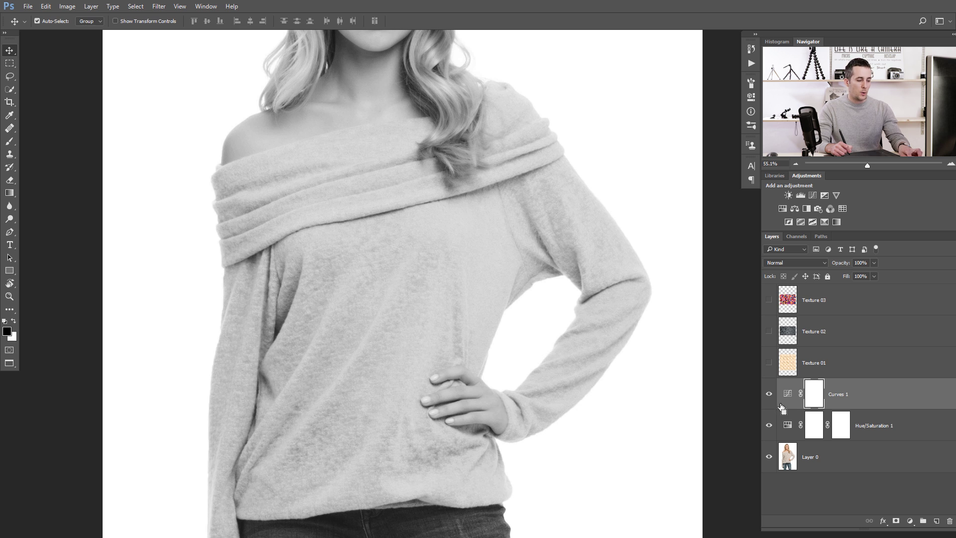
{"action": "key", "text": "ctrl+shift+alt+e"}
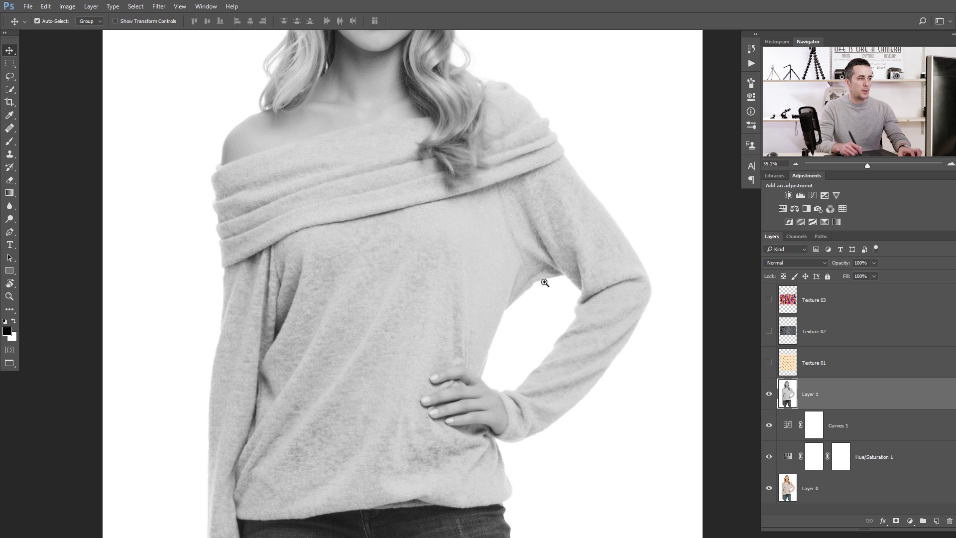
{"action": "key", "text": "ctrl+0"}
Apply a Gaussian Blur with a radius of 3.0 pixels to the merged black-and-white layer to soften the fabric detail.
{"action": "left_click_drag", "start_coordinate": [517, 285], "coordinate": [422, 260]}
{"action": "left_click", "coordinate": [423, 260]}
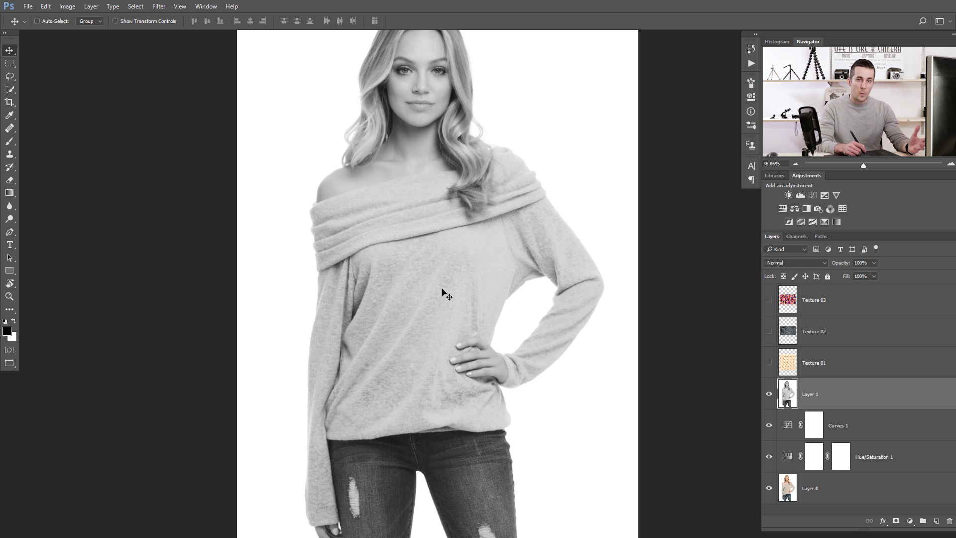
{"action": "left_click_drag", "start_coordinate": [389, 273], "coordinate": [433, 287]}
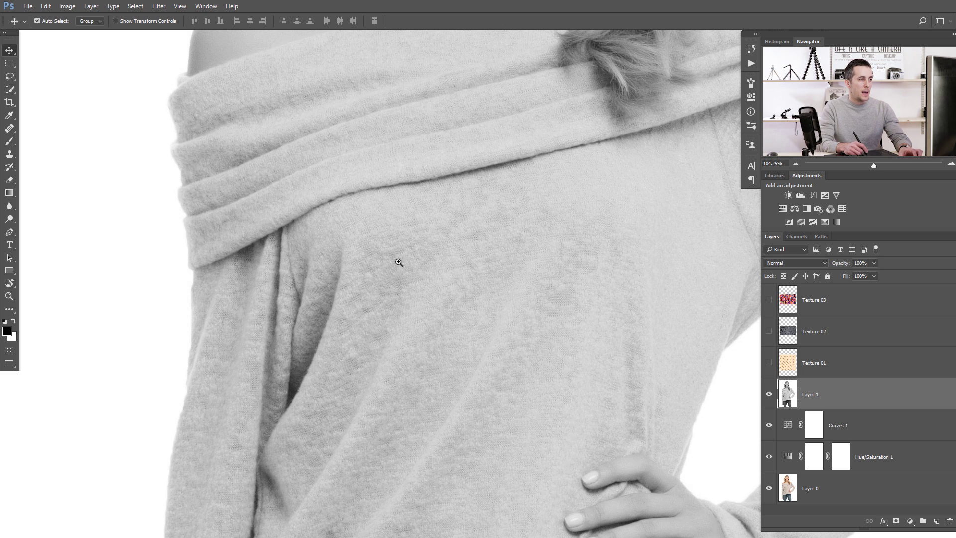
{"action": "scroll", "coordinate": [397, 260], "scroll_direction": "up", "scroll_amount": 1}
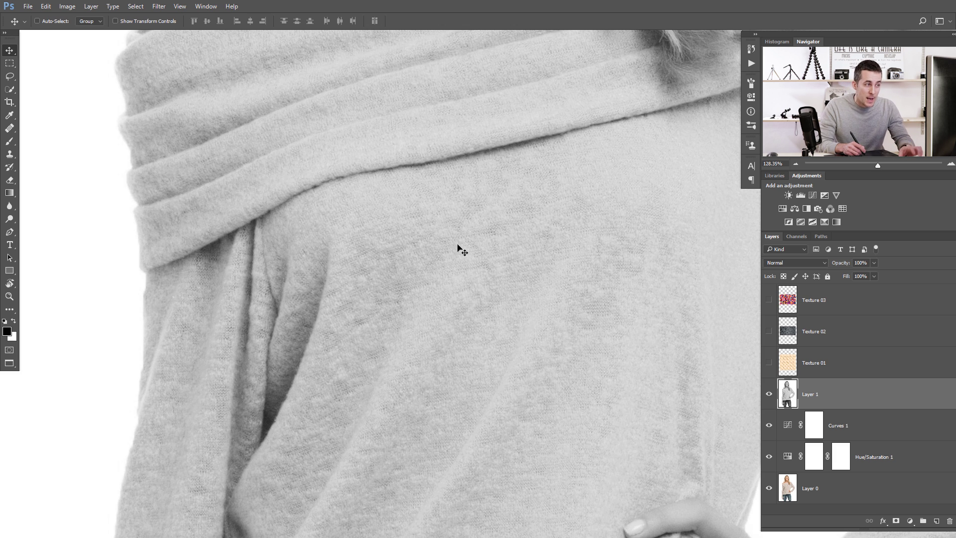
{"action": "scroll", "coordinate": [497, 252], "scroll_direction": "down", "scroll_amount": 4}
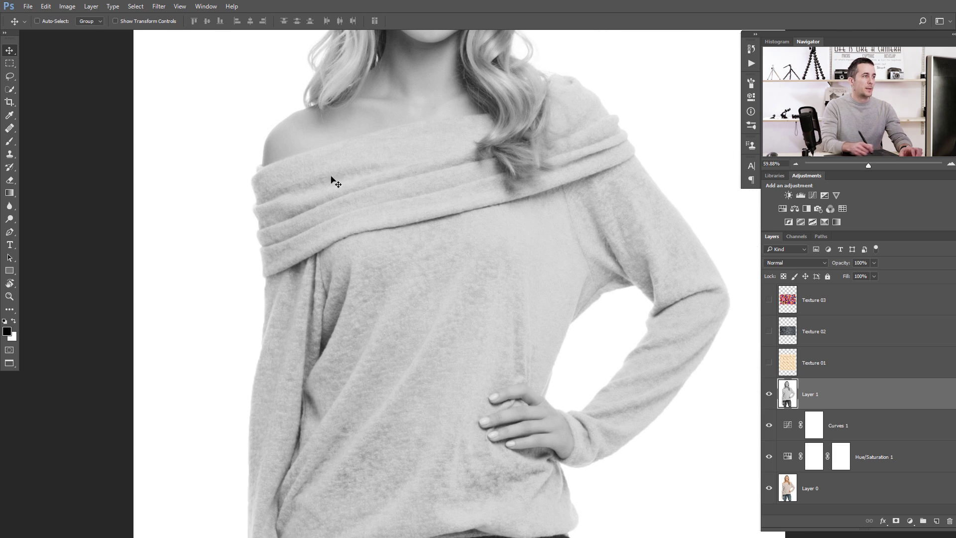
{"action": "left_click", "coordinate": [159, 7]}
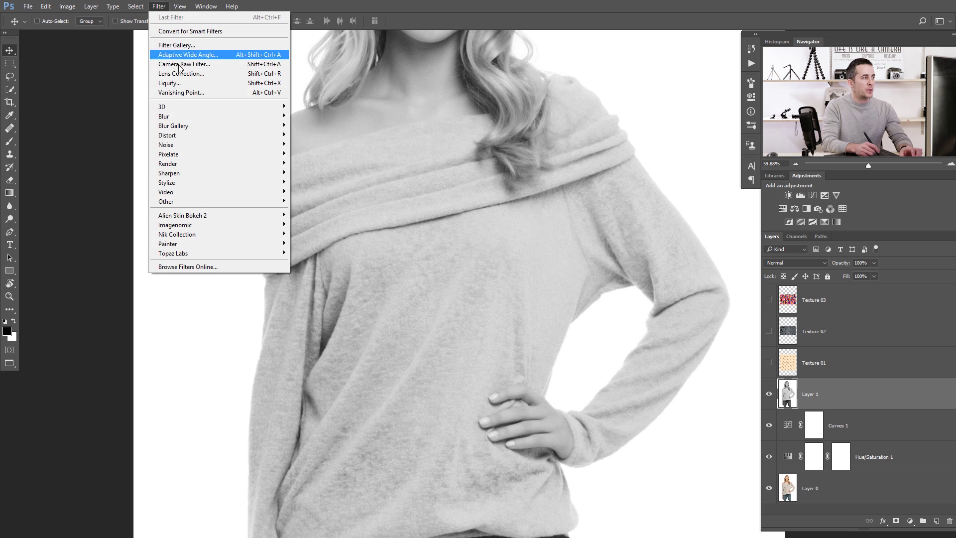
{"action": "mouse_move", "coordinate": [194, 122]}
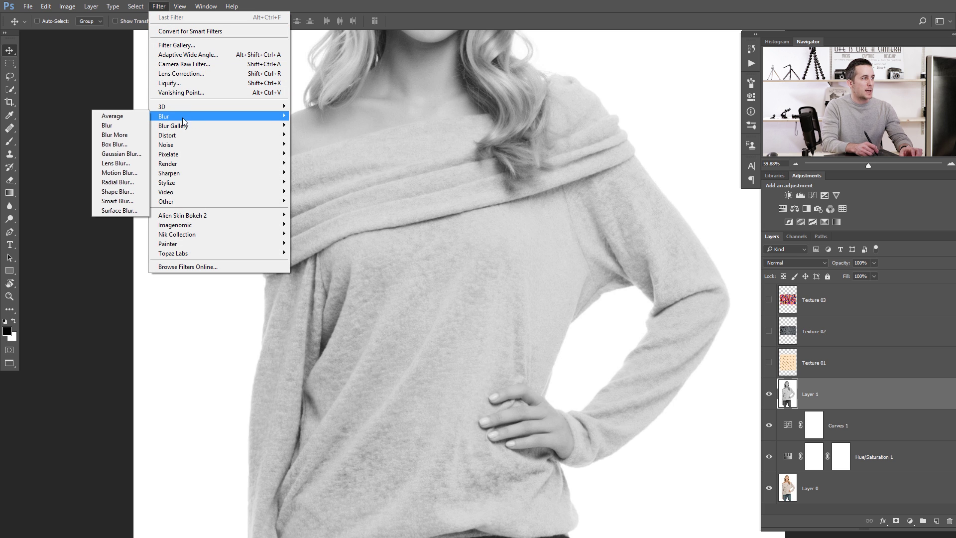
{"action": "left_click", "coordinate": [124, 154]}
{"action": "scroll", "coordinate": [378, 318], "scroll_direction": "up", "scroll_amount": 2}
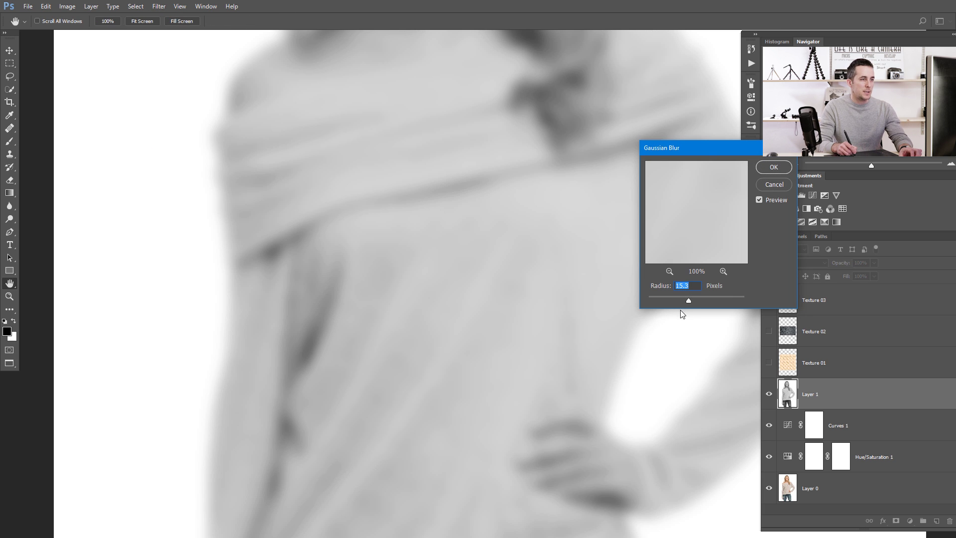
{"action": "left_click_drag", "start_coordinate": [668, 300], "coordinate": [669, 300]}
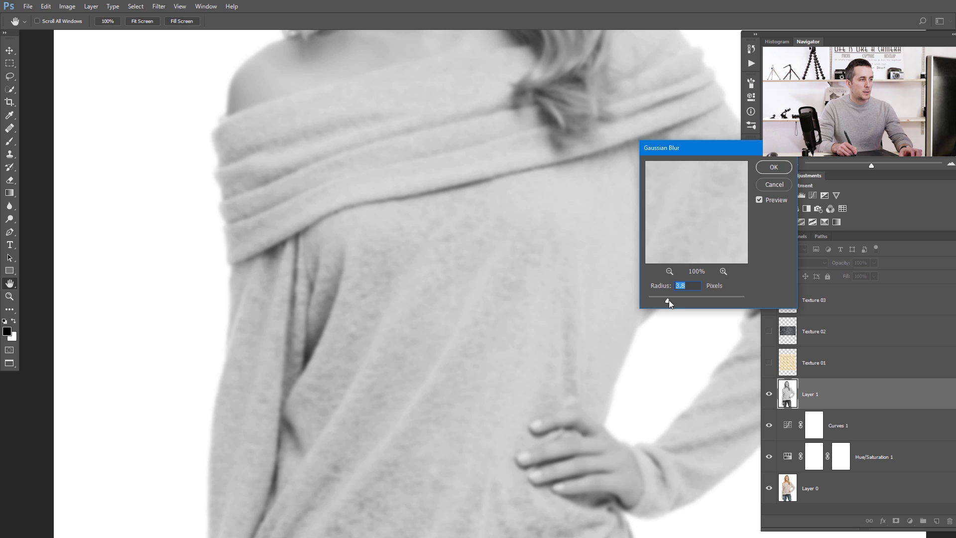
{"action": "scroll", "coordinate": [497, 330], "scroll_direction": "down", "scroll_amount": 2}
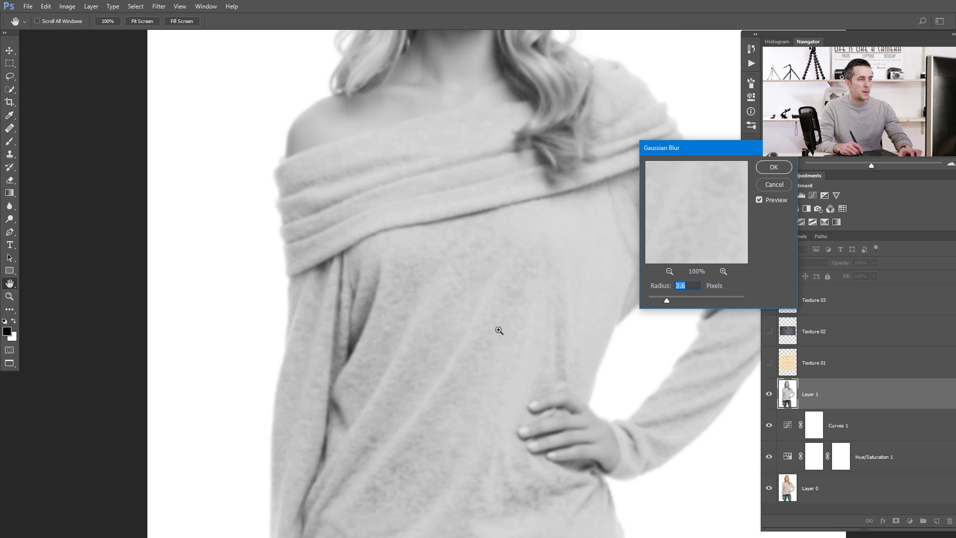
{"action": "scroll", "coordinate": [427, 262], "scroll_direction": "up", "scroll_amount": 1}
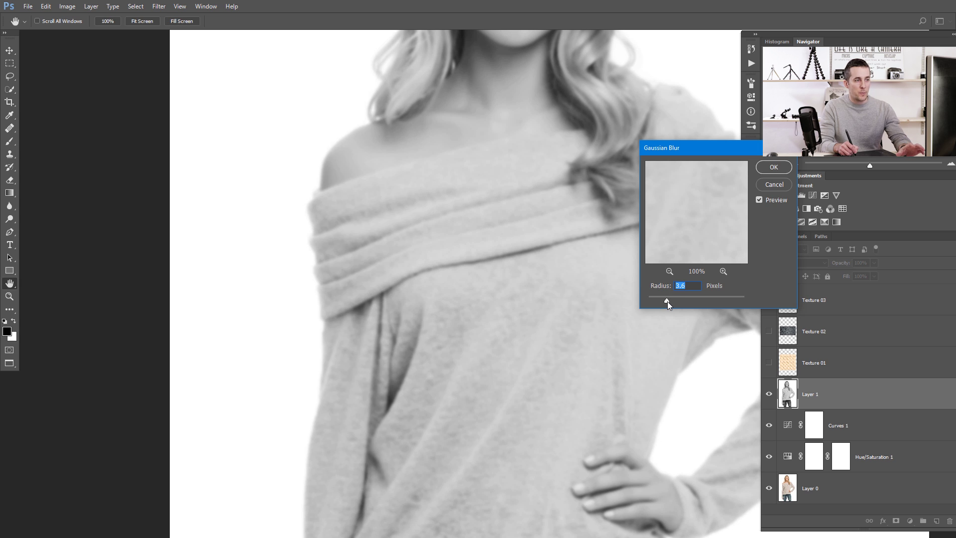
{"action": "left_click_drag", "start_coordinate": [666, 300], "coordinate": [667, 300]}
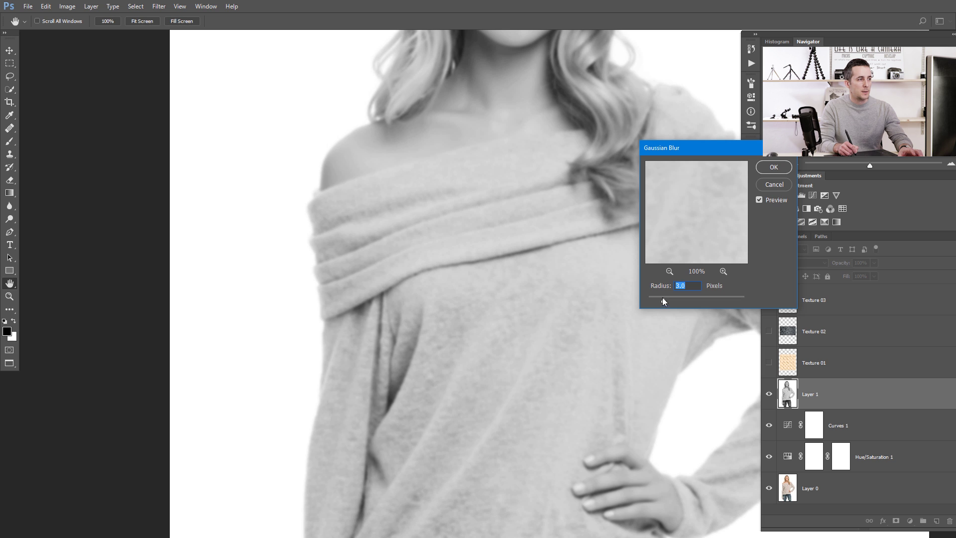
{"action": "left_click", "coordinate": [773, 166]}
Save the document as the Photoshop file "Displacement map" in Pictures, replacing the existing file and keeping Maximize Compatibility on.
{"action": "left_click_drag", "start_coordinate": [528, 266], "coordinate": [473, 264]}
{"action": "left_click_drag", "start_coordinate": [489, 260], "coordinate": [390, 245]}
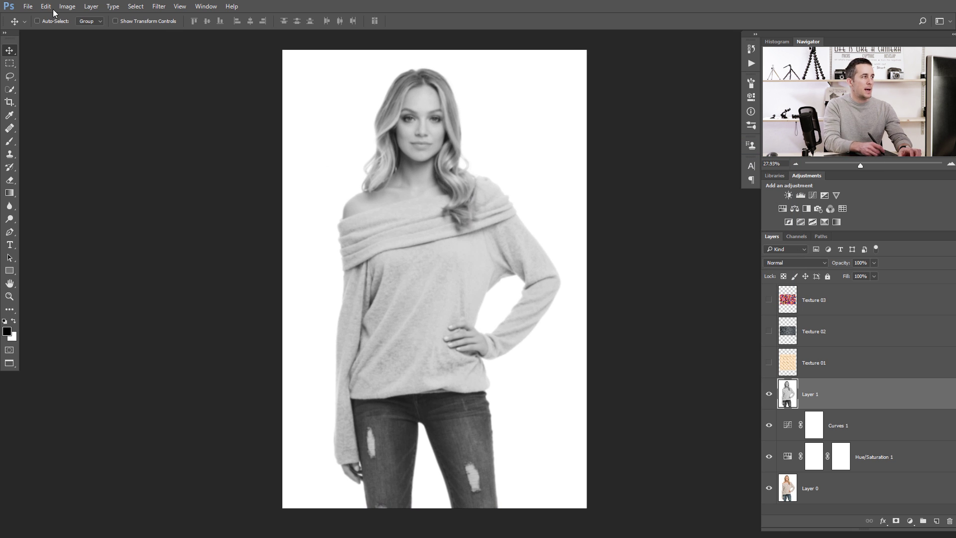
{"action": "left_click", "coordinate": [28, 6]}
{"action": "left_click", "coordinate": [120, 117]}
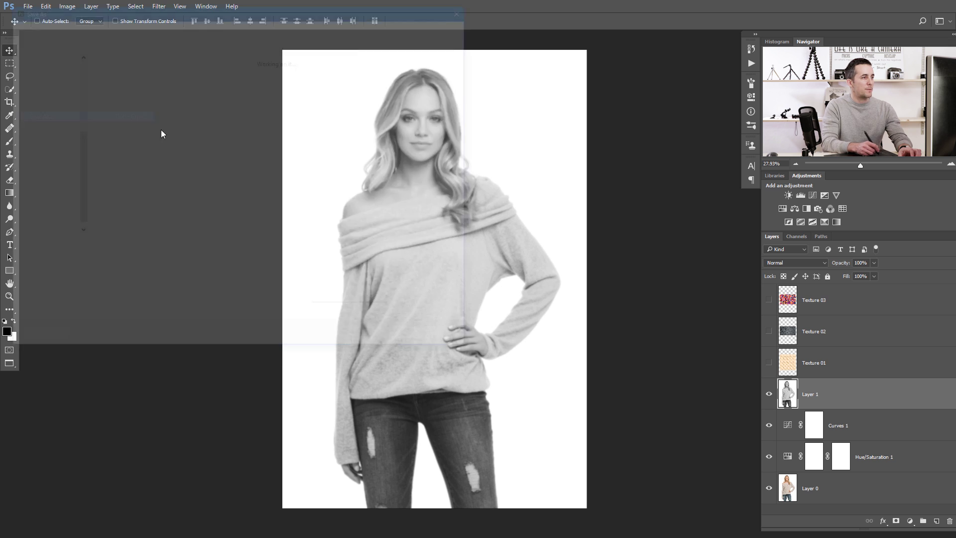
{"action": "left_click", "coordinate": [386, 89]}
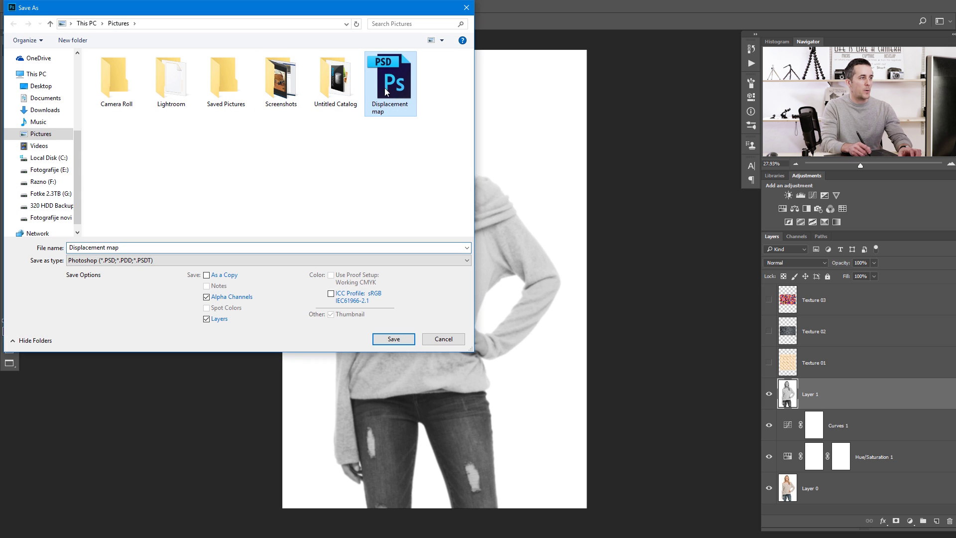
{"action": "left_click", "coordinate": [400, 342]}
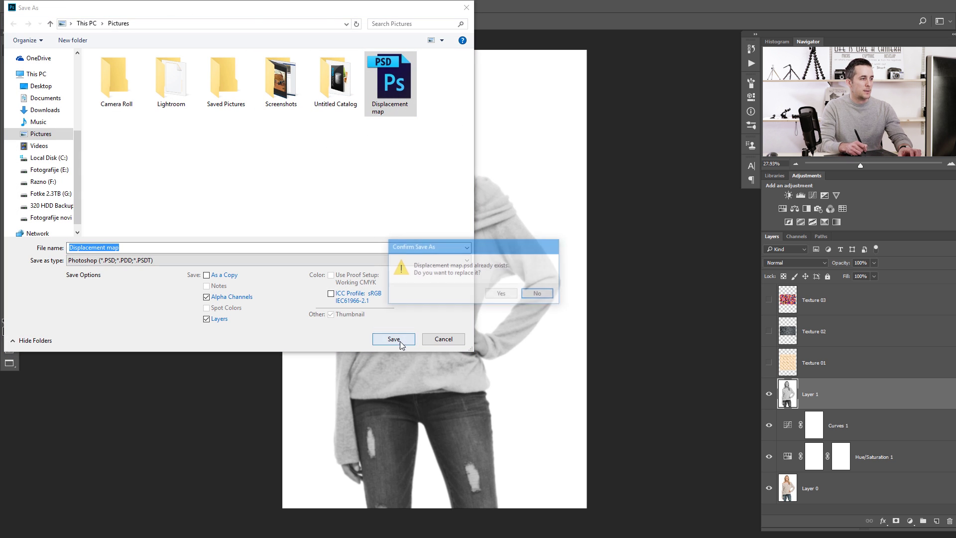
{"action": "left_click", "coordinate": [502, 295]}
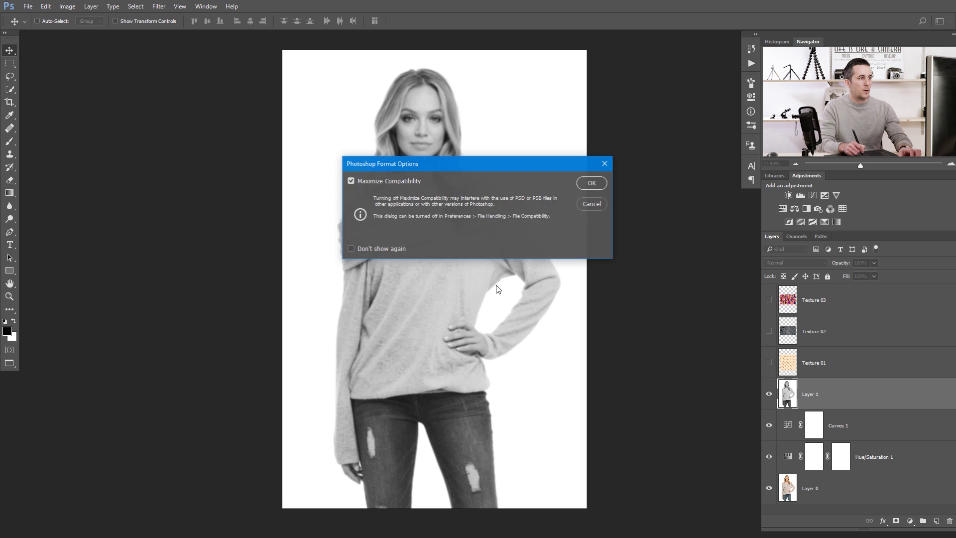
{"action": "left_click", "coordinate": [593, 183]}
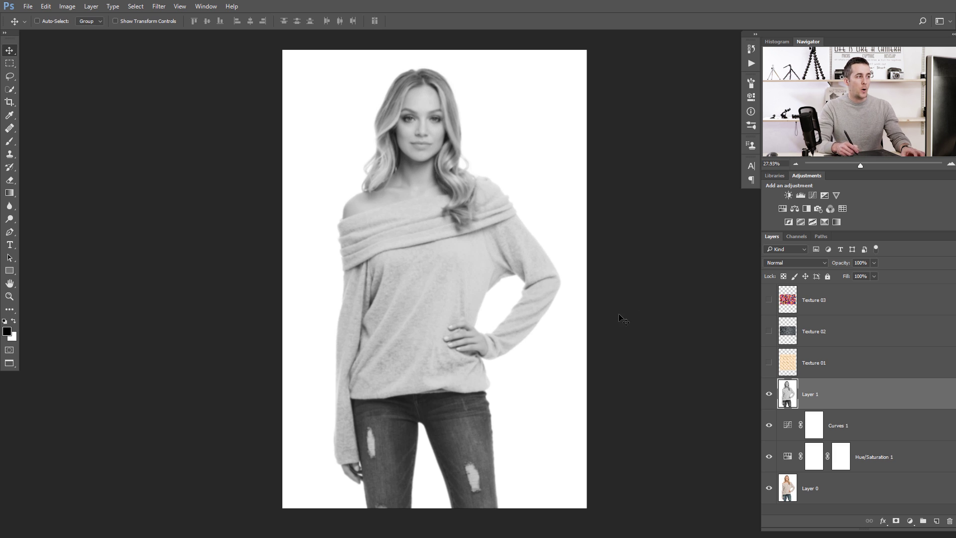
Delete Layer 1, Curves 1 and Hue/Saturation 1 together, keeping the original photo and the texture layers.
{"action": "left_click", "coordinate": [9, 90]}
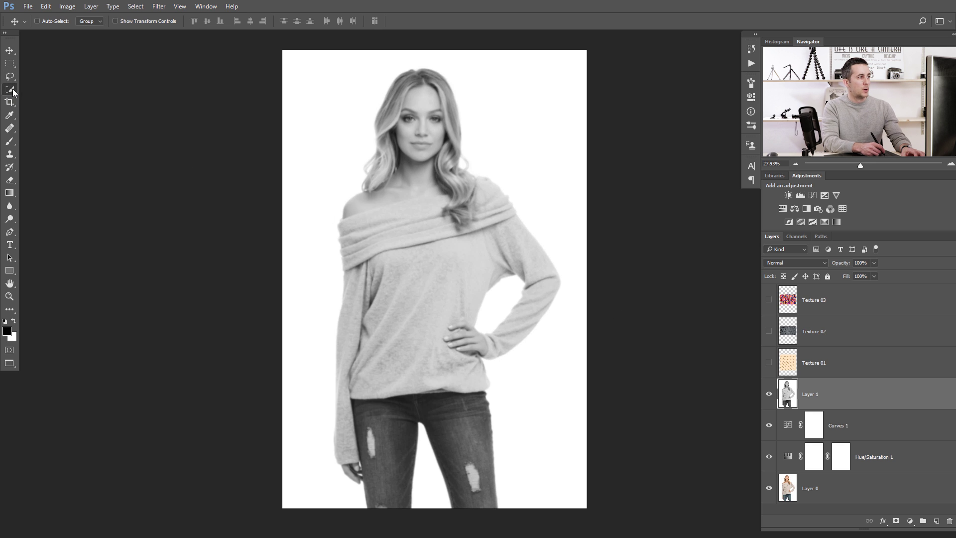
{"action": "left_click", "coordinate": [792, 458], "text": "shift"}
{"action": "left_click", "coordinate": [949, 521]}
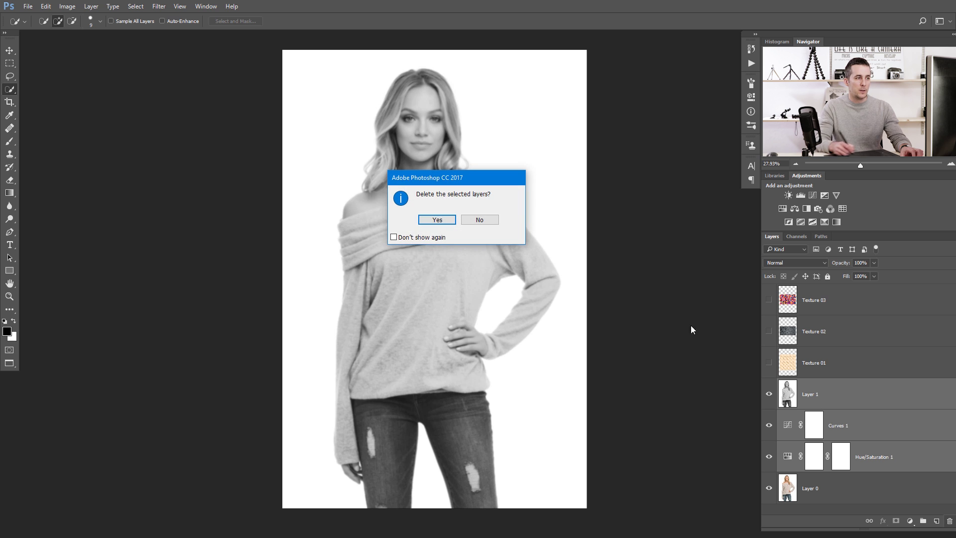
{"action": "left_click", "coordinate": [435, 220]}
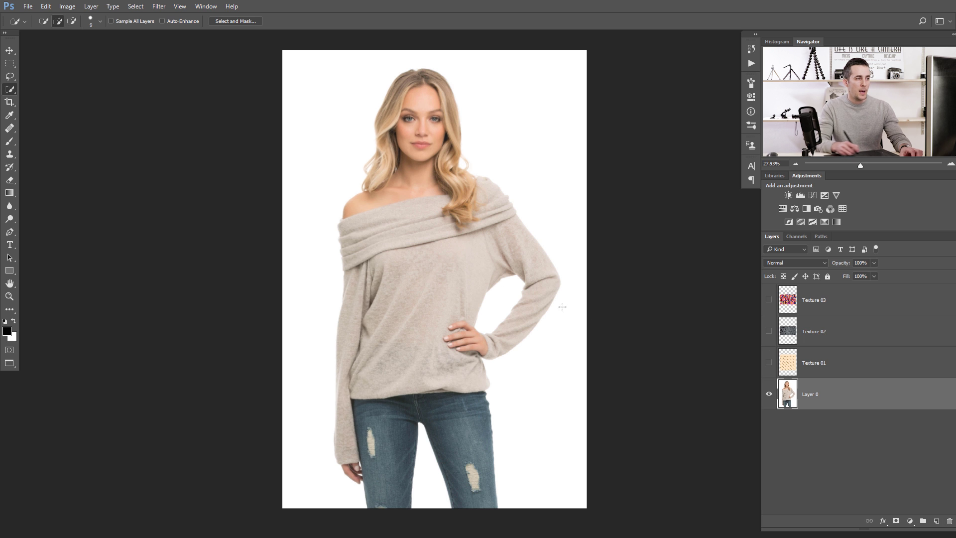
Select the woman's sweater with the Quick Selection tool, covering the folded collar, both shoulders, the body and both sleeves.
{"action": "left_click_drag", "start_coordinate": [395, 224], "coordinate": [434, 224]}
{"action": "left_click_drag", "start_coordinate": [332, 228], "coordinate": [448, 213]}
{"action": "mouse_move", "coordinate": [443, 152]}
{"action": "left_mouse_down"}
{"action": "mouse_move", "coordinate": [408, 177]}
{"action": "mouse_move", "coordinate": [341, 192]}
{"action": "left_mouse_up"}
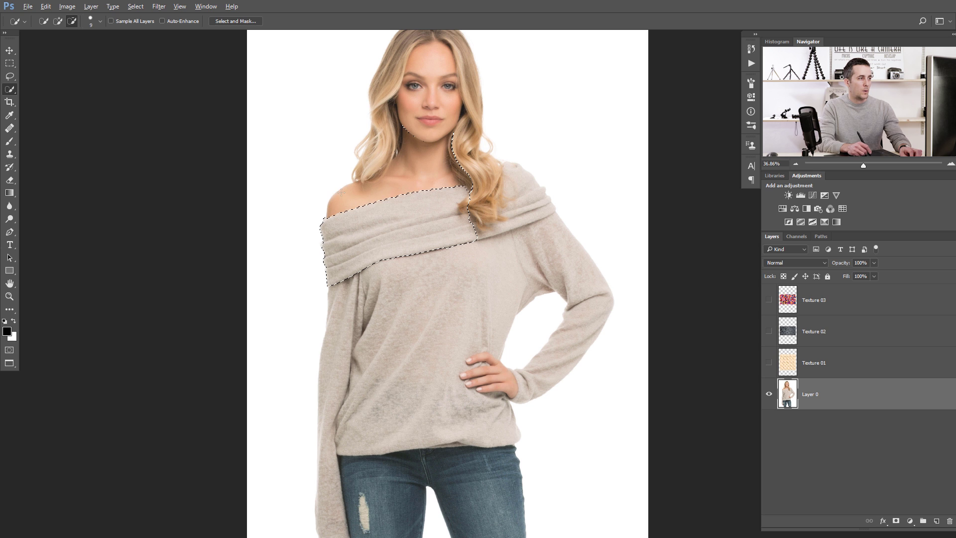
{"action": "left_click_drag", "start_coordinate": [507, 176], "coordinate": [525, 199]}
{"action": "left_click_drag", "start_coordinate": [544, 232], "coordinate": [579, 283]}
{"action": "mouse_move", "coordinate": [580, 329]}
{"action": "left_mouse_down"}
{"action": "mouse_move", "coordinate": [498, 396]}
{"action": "mouse_move", "coordinate": [488, 430]}
{"action": "mouse_move", "coordinate": [467, 433]}
{"action": "mouse_move", "coordinate": [415, 426]}
{"action": "mouse_move", "coordinate": [328, 357]}
{"action": "mouse_move", "coordinate": [340, 332]}
{"action": "mouse_move", "coordinate": [326, 471]}
{"action": "mouse_move", "coordinate": [332, 510]}
{"action": "left_mouse_up"}
Refine the sweater selection by excluding the white gap inside the bent arm, the hand on the hip and the hair over the collar.
{"action": "key", "text": "alt"}
{"action": "left_click_drag", "start_coordinate": [519, 346], "coordinate": [550, 316]}
{"action": "mouse_move", "coordinate": [470, 359]}
{"action": "left_mouse_down"}
{"action": "mouse_move", "coordinate": [483, 359]}
{"action": "mouse_move", "coordinate": [503, 386]}
{"action": "left_mouse_up"}
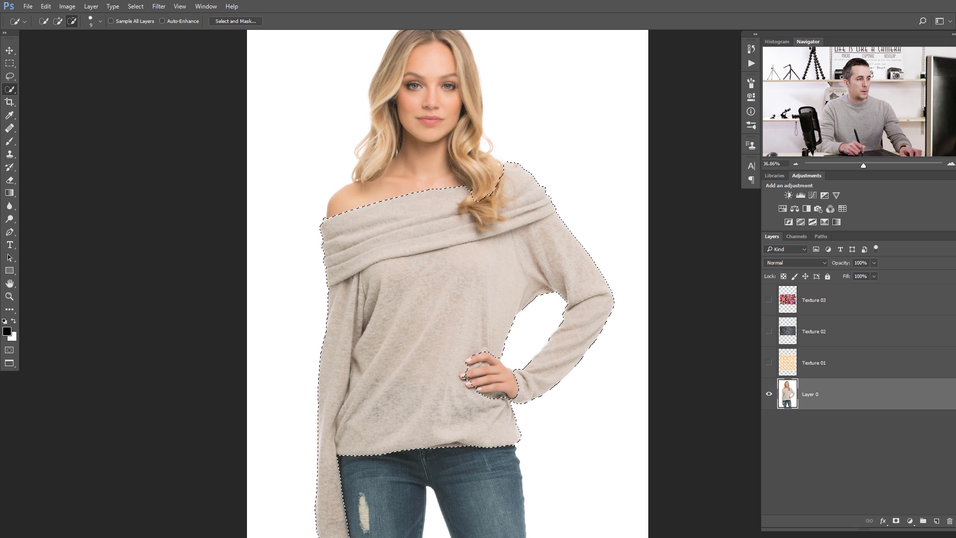
{"action": "left_click_drag", "start_coordinate": [475, 392], "coordinate": [498, 395]}
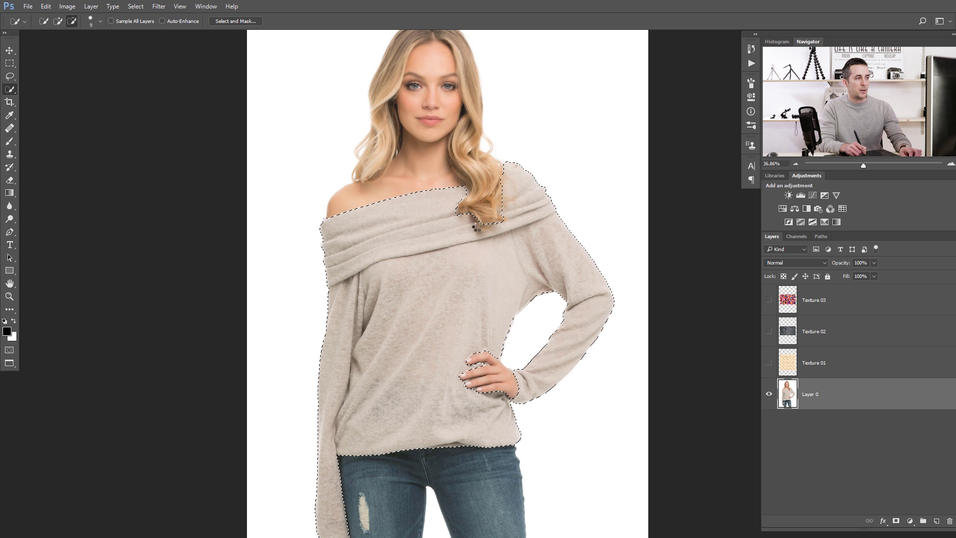
{"action": "left_click", "coordinate": [498, 234], "text": "alt"}
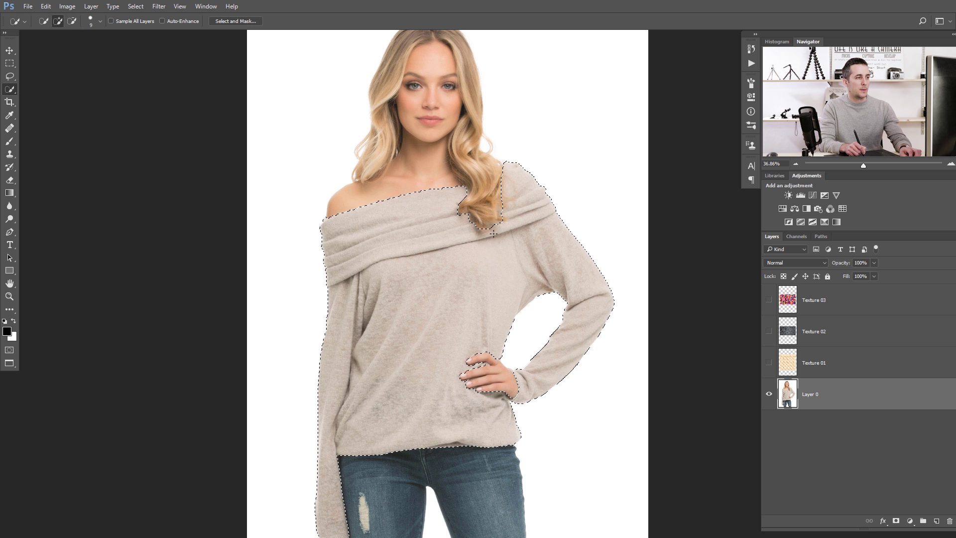
{"action": "scroll", "coordinate": [493, 234], "scroll_direction": "down", "scroll_amount": 3}
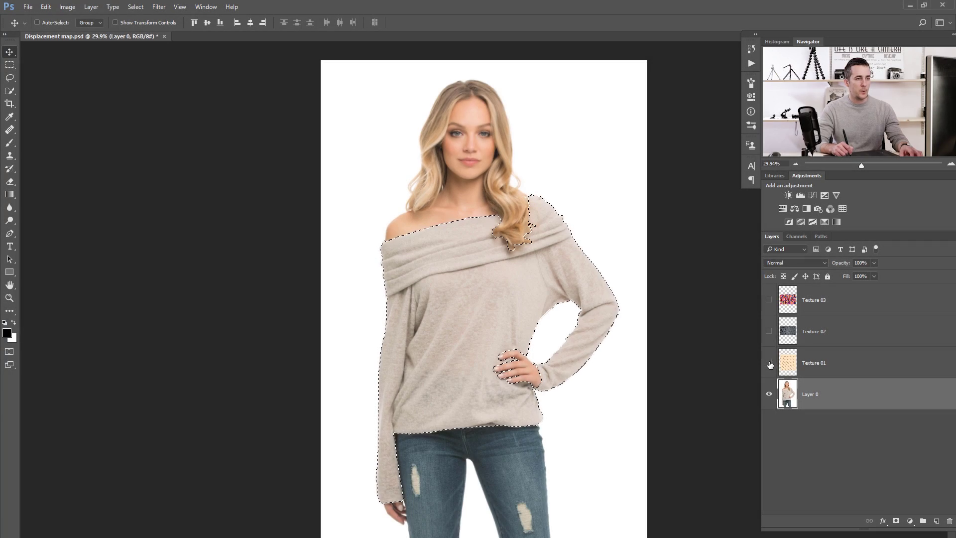
Make the Texture 01 layer visible and add a layer mask to it from the sweater selection.
{"action": "left_click", "coordinate": [769, 363]}
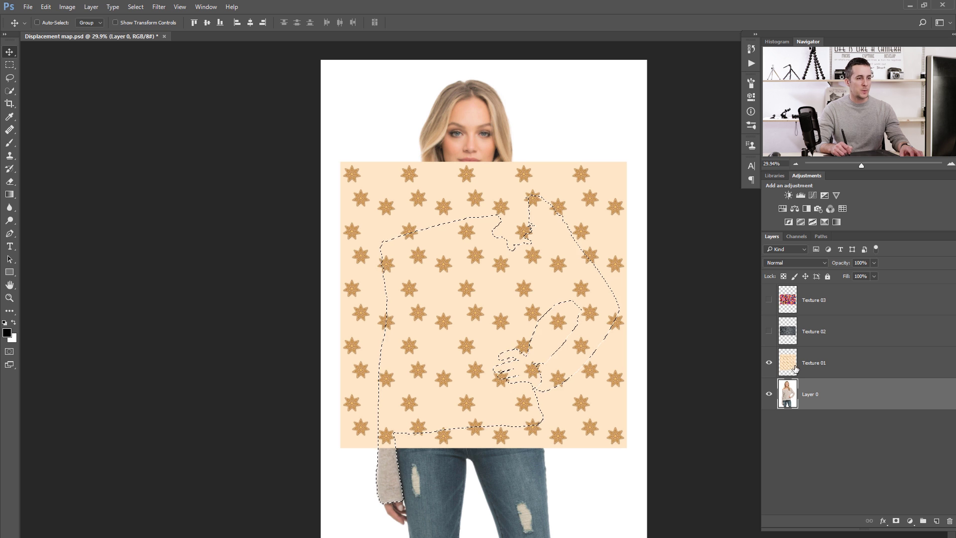
{"action": "left_click", "coordinate": [895, 521]}
{"action": "key", "text": "ctrl+z"}
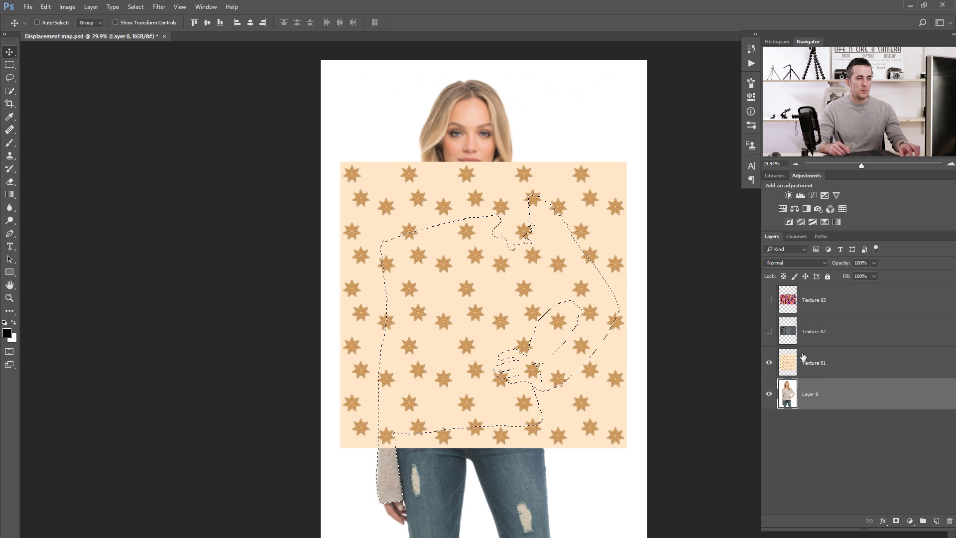
{"action": "left_click", "coordinate": [803, 355]}
{"action": "left_click", "coordinate": [895, 521]}
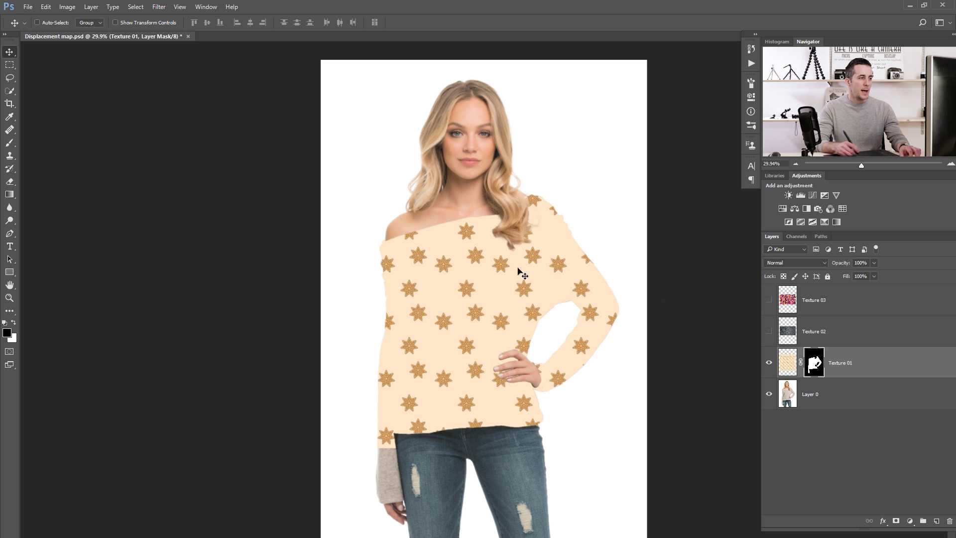
Unlink Texture 01 from its layer mask and reposition only the star pattern within the sweater shape.
{"action": "left_click", "coordinate": [787, 366]}
{"action": "mouse_move", "coordinate": [487, 314]}
{"action": "left_mouse_down"}
{"action": "mouse_move", "coordinate": [462, 339]}
{"action": "mouse_move", "coordinate": [498, 332]}
{"action": "mouse_move", "coordinate": [476, 333]}
{"action": "mouse_move", "coordinate": [478, 319]}
{"action": "left_mouse_up"}
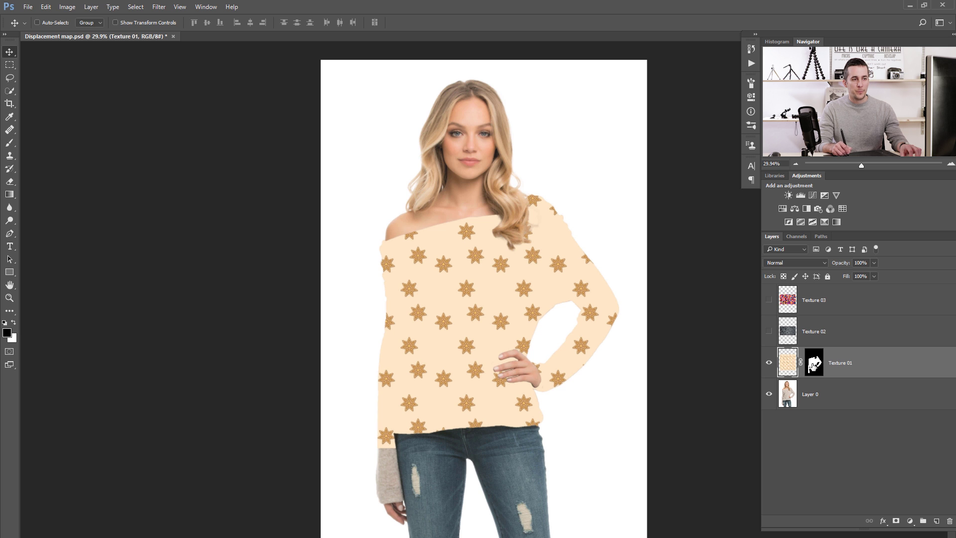
{"action": "left_click", "coordinate": [800, 362]}
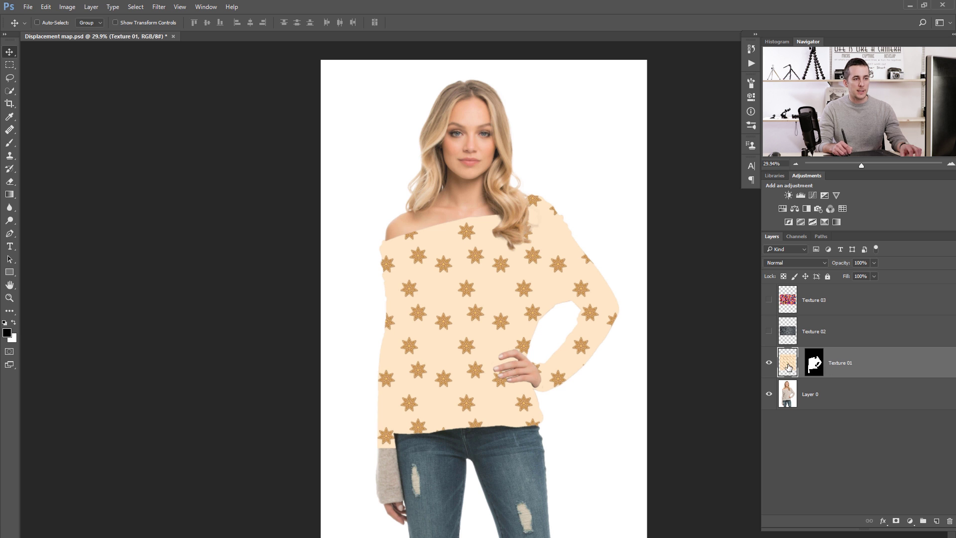
{"action": "left_click_drag", "start_coordinate": [448, 335], "coordinate": [481, 331]}
Scale the Texture 01 pattern proportionally to about 120% and position it to cover the whole sweater, including the lower sleeve.
{"action": "key", "text": "ctrl+t"}
{"action": "left_click_drag", "start_coordinate": [348, 180], "coordinate": [327, 159]}
{"action": "left_click_drag", "start_coordinate": [406, 230], "coordinate": [427, 260]}
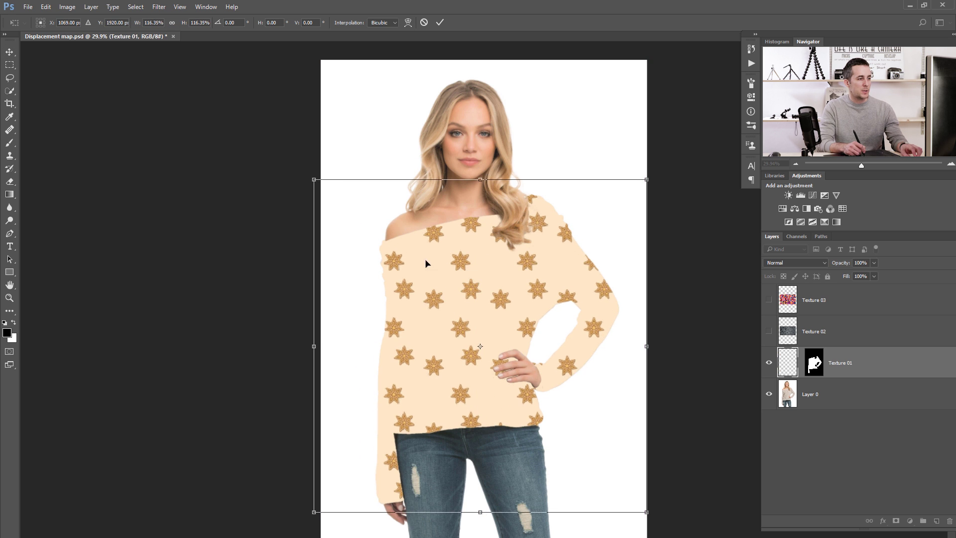
{"action": "left_click_drag", "start_coordinate": [314, 175], "coordinate": [305, 176]}
{"action": "left_click_drag", "start_coordinate": [448, 279], "coordinate": [453, 280]}
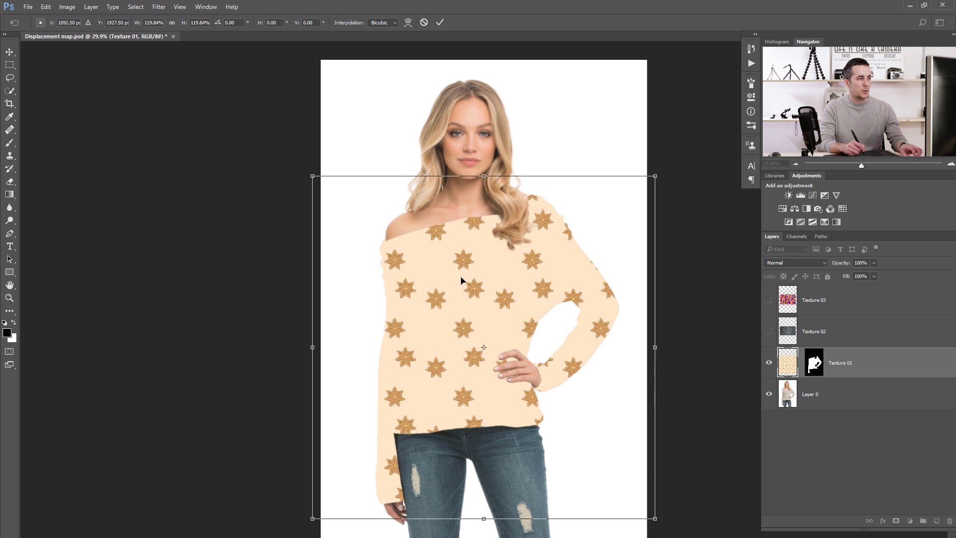
{"action": "key", "text": "Return"}
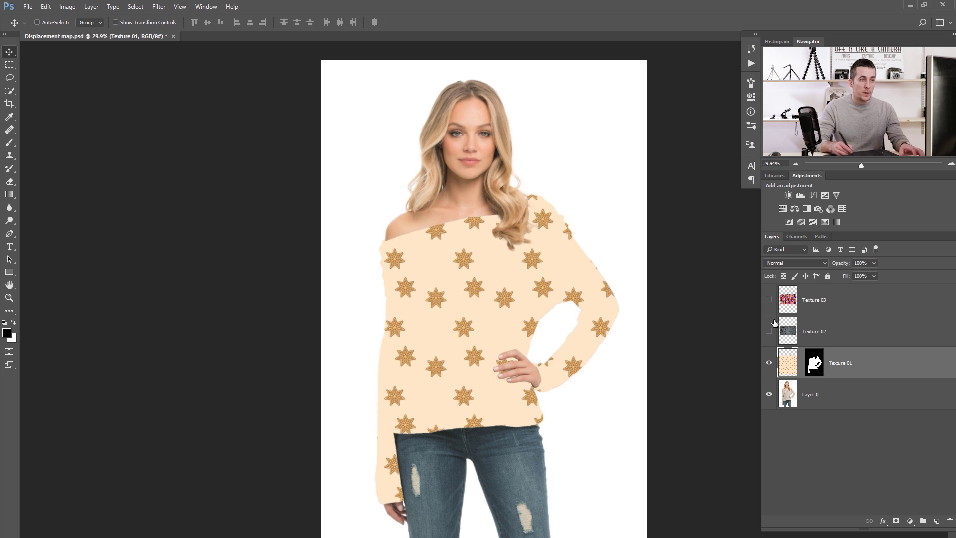
Set the blend mode of Texture 01 to Multiply.
{"action": "left_click", "coordinate": [786, 262]}
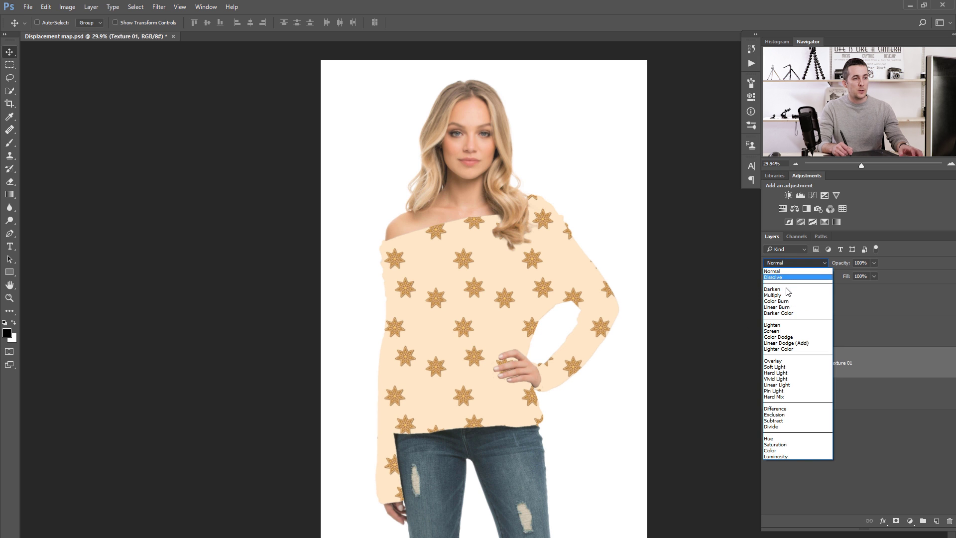
{"action": "left_click", "coordinate": [786, 299]}
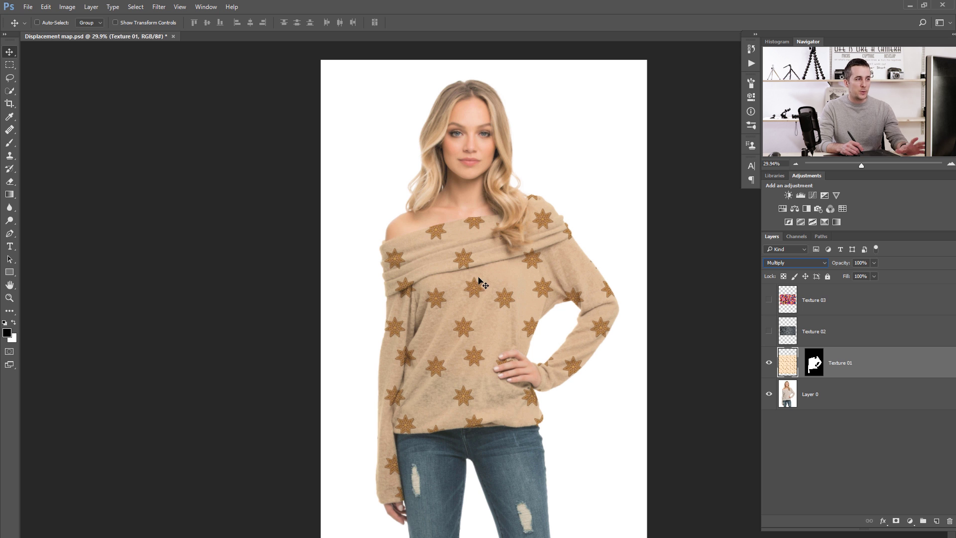
Apply the Displace filter to Texture 01 with scales of 9, Stretch To Fit and Repeat Edge Pixels, using the "Displacement map" PSD file.
{"action": "scroll", "coordinate": [463, 274], "scroll_direction": "up", "scroll_amount": 5}
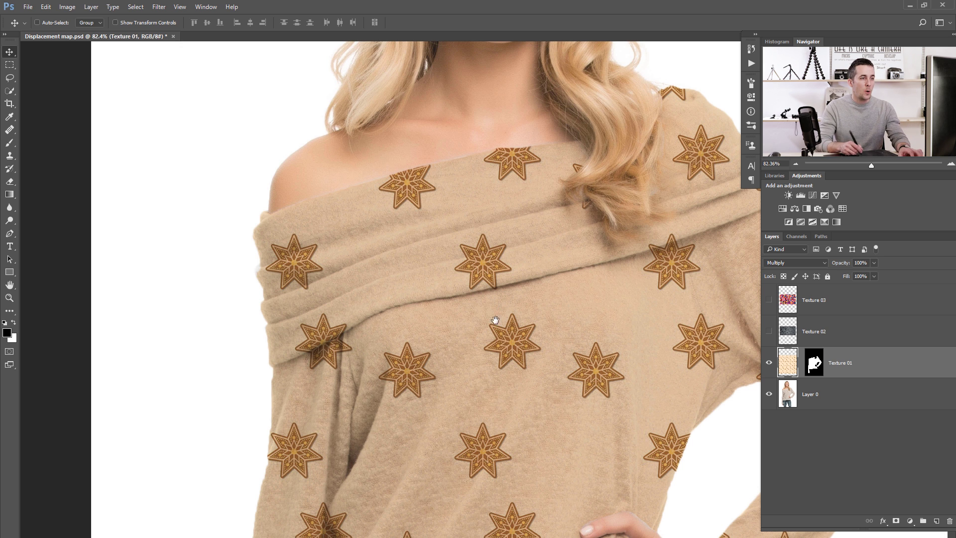
{"action": "left_click_drag", "start_coordinate": [495, 320], "coordinate": [450, 305]}
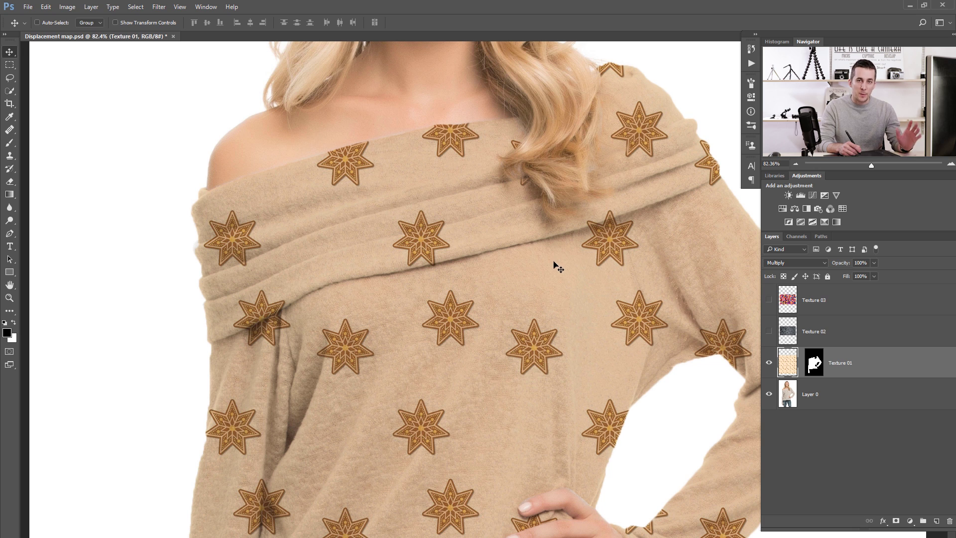
{"action": "left_click", "coordinate": [160, 7]}
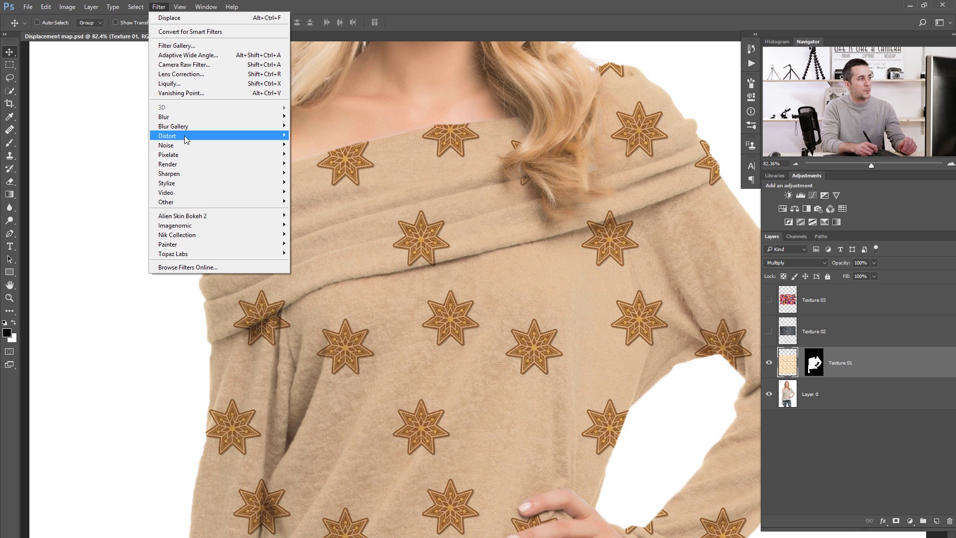
{"action": "mouse_move", "coordinate": [182, 139]}
{"action": "left_click", "coordinate": [129, 135]}
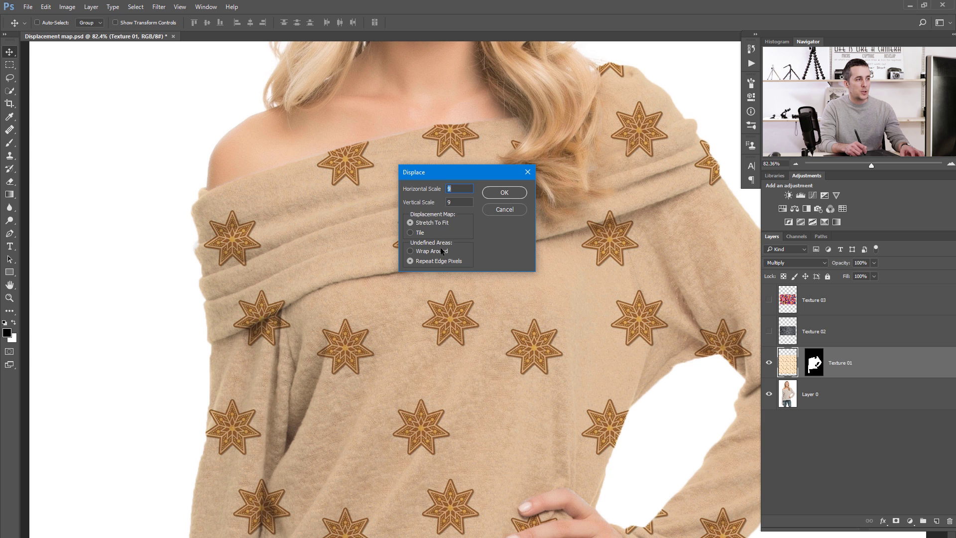
{"action": "left_click", "coordinate": [507, 192]}
{"action": "left_click", "coordinate": [404, 79]}
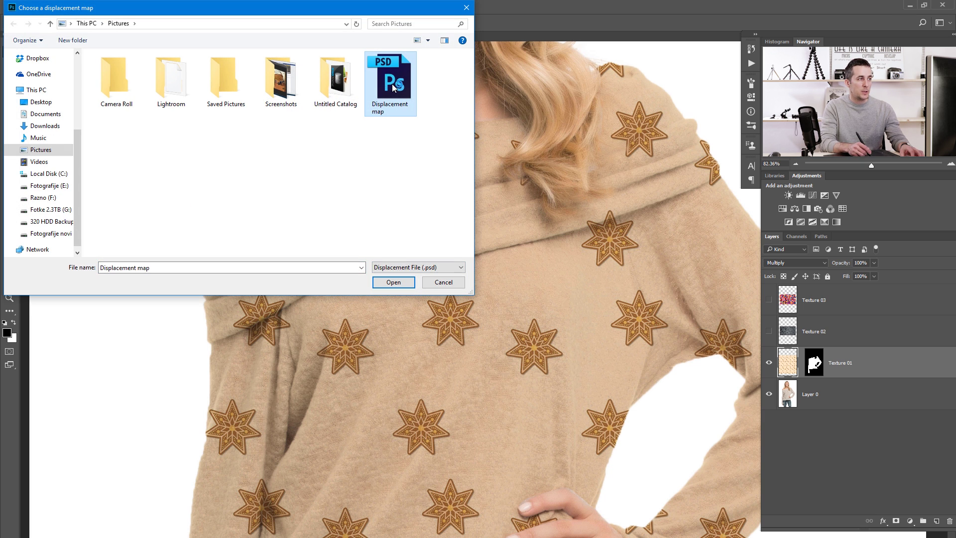
{"action": "left_click", "coordinate": [393, 282]}
Compare the star pattern before and after displacement along the collar folds, body and sleeves, close up and across the whole sweater.
{"action": "left_click_drag", "start_coordinate": [368, 330], "coordinate": [375, 271]}
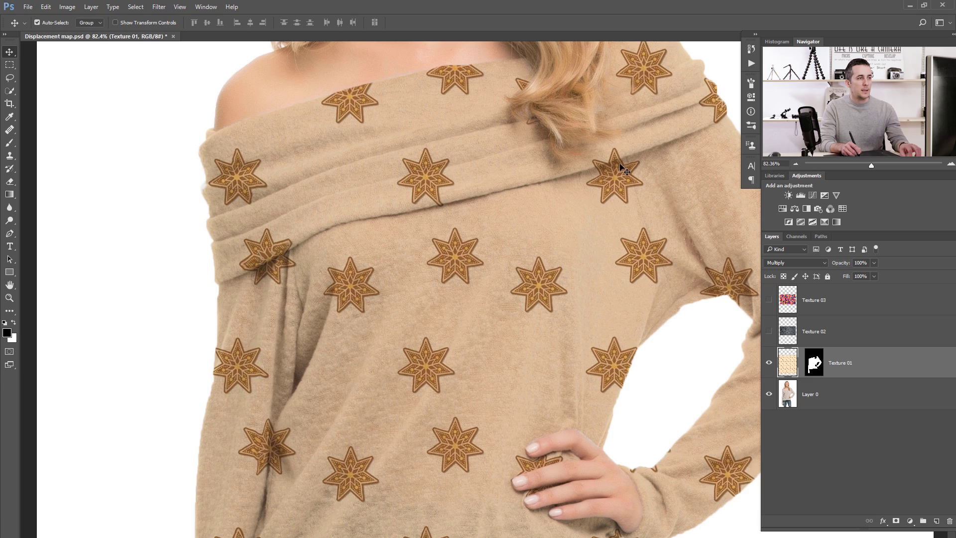
{"action": "scroll", "coordinate": [618, 168], "scroll_direction": "up", "scroll_amount": 6}
{"action": "left_click_drag", "start_coordinate": [586, 217], "coordinate": [584, 213]}
{"action": "key", "text": "ctrl+z"}
{"action": "key", "text": "ctrl+z"}
{"action": "left_click_drag", "start_coordinate": [438, 224], "coordinate": [587, 201]}
{"action": "key", "text": "ctrl+z"}
{"action": "key", "text": "ctrl+z"}
{"action": "left_click_drag", "start_coordinate": [174, 85], "coordinate": [378, 291]}
{"action": "key", "text": "ctrl+z"}
{"action": "key", "text": "ctrl+z"}
{"action": "left_click_drag", "start_coordinate": [173, 530], "coordinate": [348, 231]}
{"action": "key", "text": "ctrl+z"}
{"action": "key", "text": "ctrl+z"}
{"action": "left_click_drag", "start_coordinate": [465, 441], "coordinate": [333, 116]}
{"action": "key", "text": "ctrl+z"}
{"action": "left_click_drag", "start_coordinate": [211, 388], "coordinate": [208, 388]}
{"action": "key", "text": "ctrl+z"}
{"action": "key", "text": "ctrl+z"}
{"action": "left_click_drag", "start_coordinate": [482, 318], "coordinate": [392, 325]}
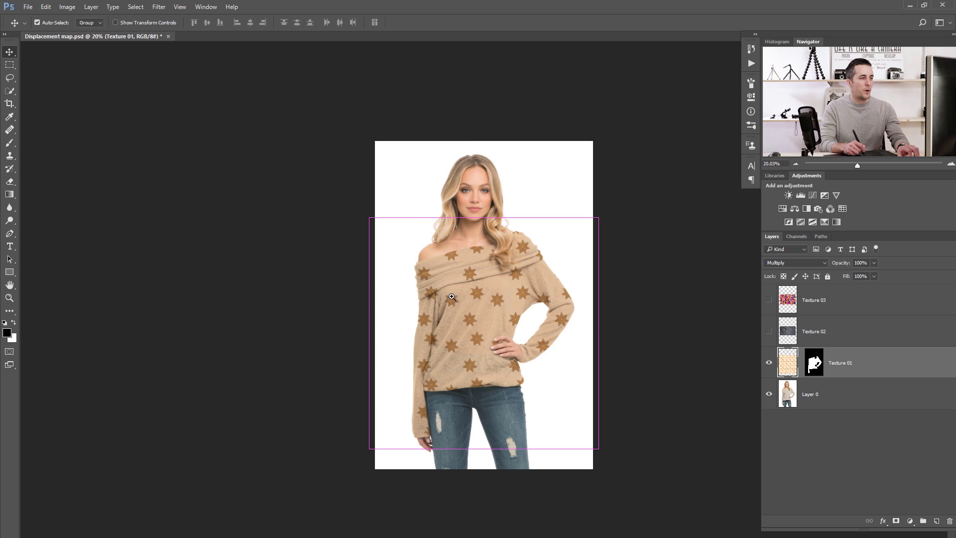
{"action": "left_click", "coordinate": [488, 333]}
{"action": "left_click_drag", "start_coordinate": [497, 338], "coordinate": [413, 436]}
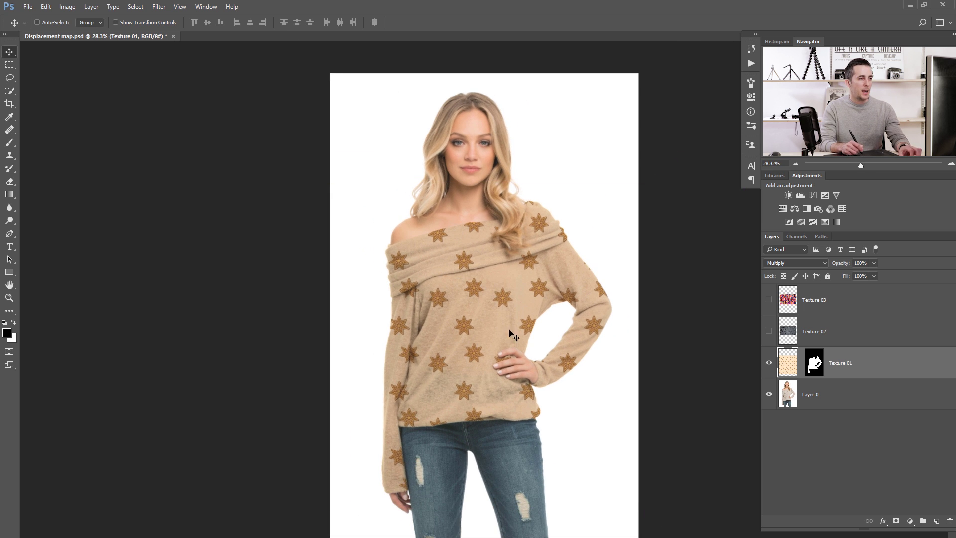
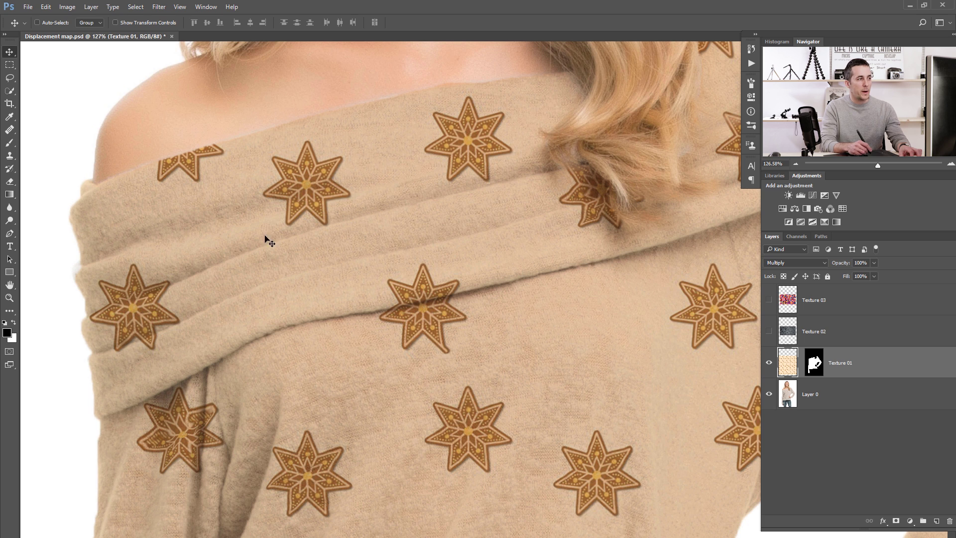
Undo the Displace filter applied directly to the Texture 01 layer.
{"action": "left_click_drag", "start_coordinate": [419, 303], "coordinate": [409, 282]}
{"action": "key", "text": "ctrl+alt+z"}
{"action": "key", "text": "ctrl+alt+z"}
{"action": "left_click_drag", "start_coordinate": [483, 310], "coordinate": [429, 260]}
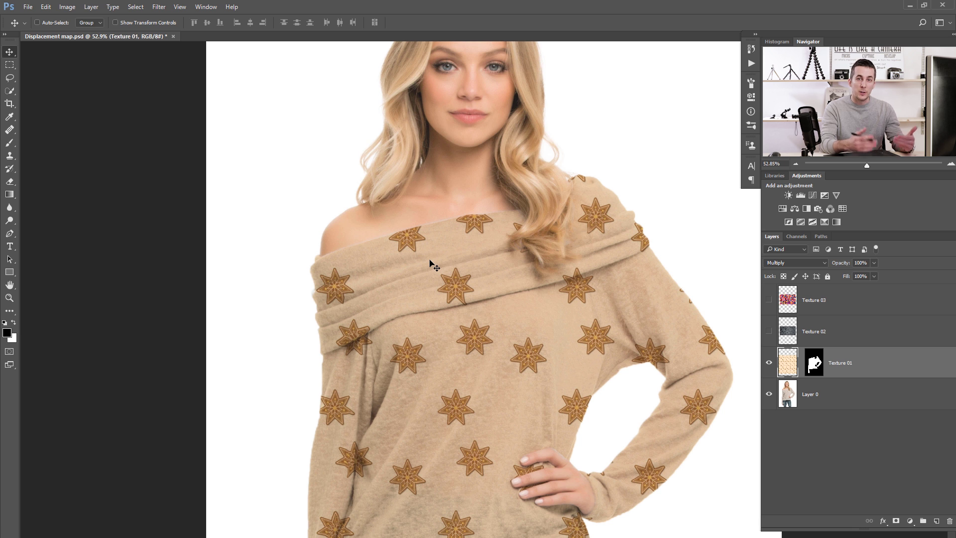
Move the layer mask from Texture 01 to Layer 0 and disable it there.
{"action": "scroll", "coordinate": [450, 244], "scroll_direction": "down", "scroll_amount": 2}
{"action": "scroll", "coordinate": [449, 239], "scroll_direction": "right", "scroll_amount": 2}
{"action": "scroll", "coordinate": [433, 259], "scroll_direction": "down", "scroll_amount": 1}
{"action": "scroll", "coordinate": [433, 259], "scroll_direction": "right", "scroll_amount": 1}
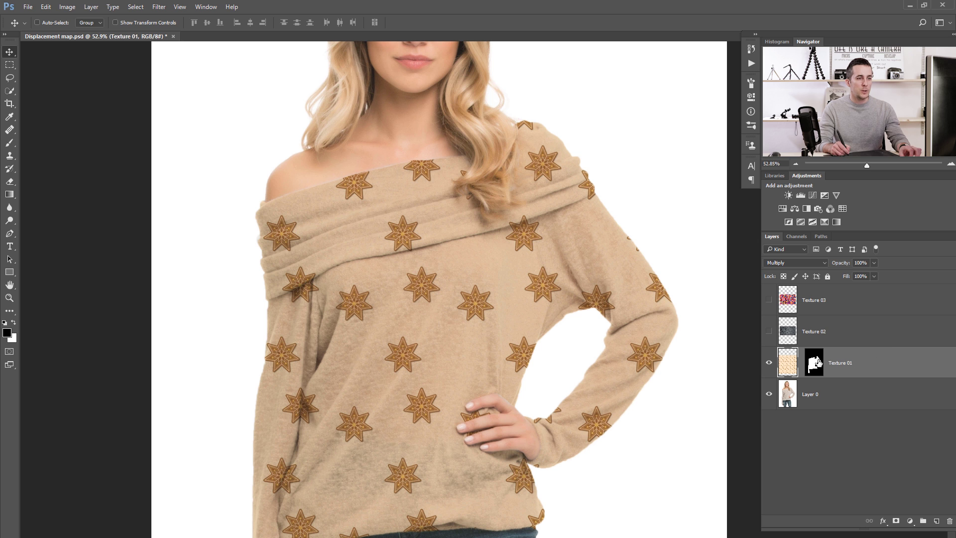
{"action": "left_click_drag", "start_coordinate": [815, 365], "coordinate": [815, 396]}
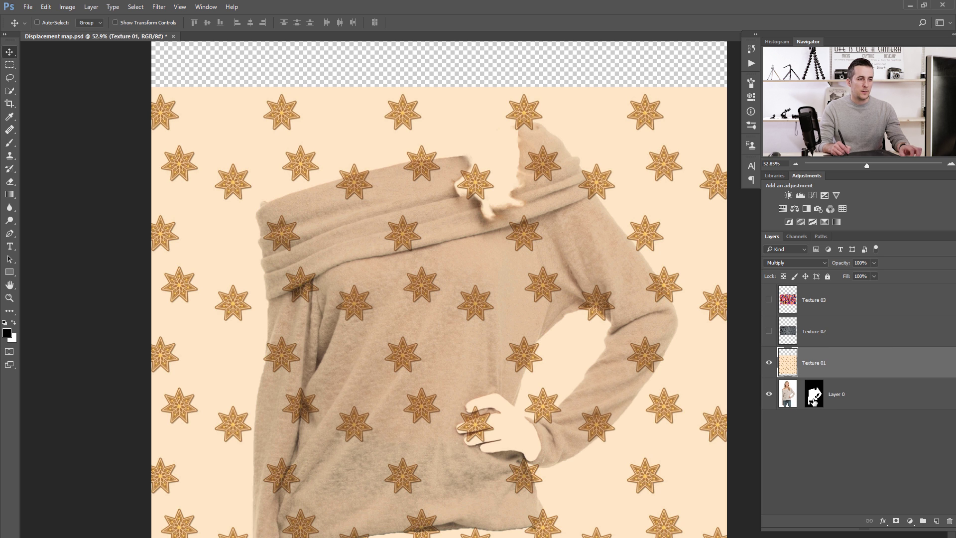
{"action": "left_click", "coordinate": [814, 400], "text": "shift"}
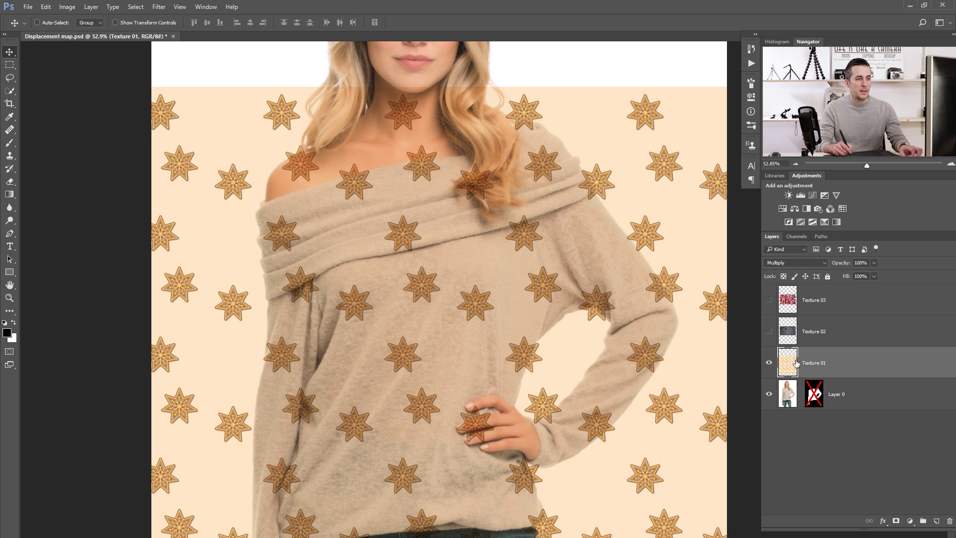
Convert Texture 01 to a smart object and move the mask from Layer 0 back onto it.
{"action": "right_click", "coordinate": [844, 366]}
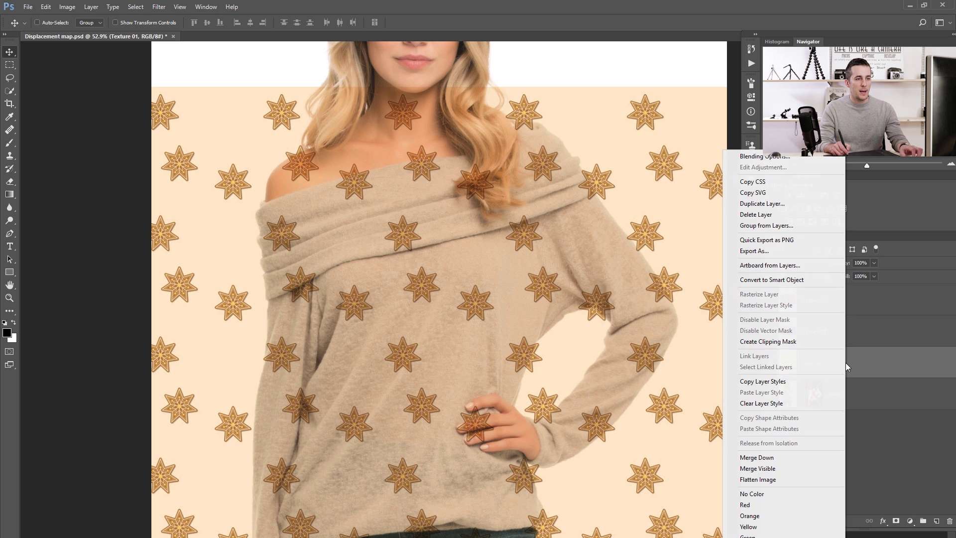
{"action": "left_click", "coordinate": [781, 283]}
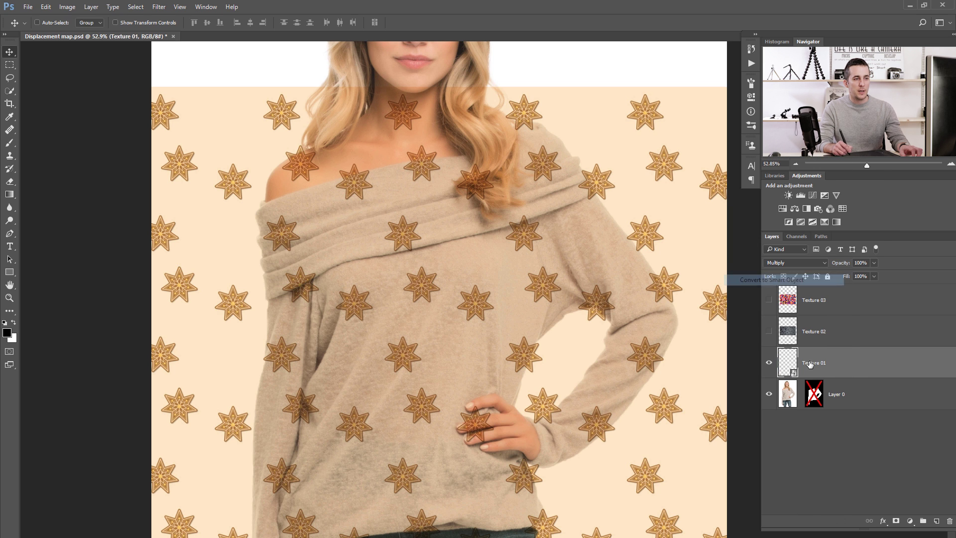
{"action": "left_click_drag", "start_coordinate": [815, 396], "coordinate": [814, 362]}
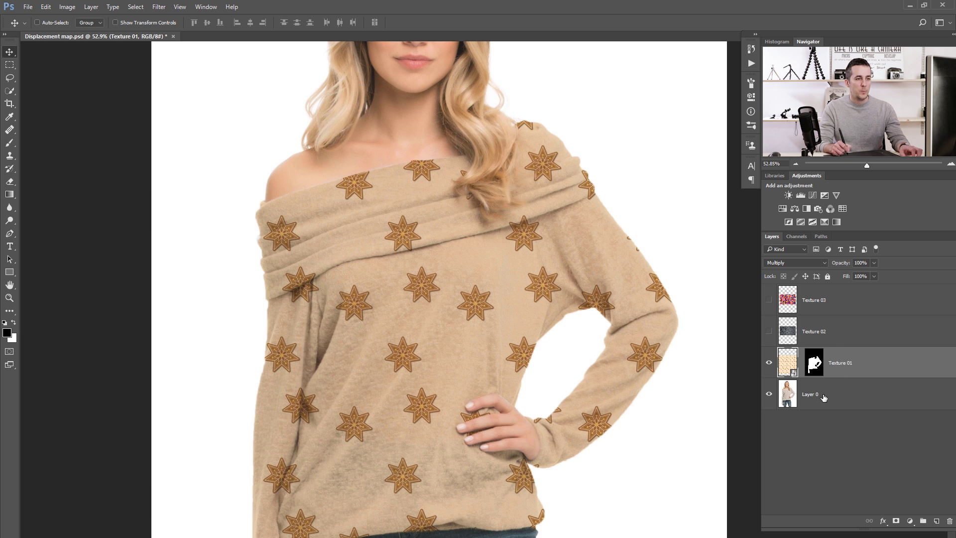
Apply Displace to the Texture 01 smart object with scales of 9, Stretch To Fit and Repeat Edge Pixels, using the saved displacement map.
{"action": "left_click_drag", "start_coordinate": [578, 329], "coordinate": [433, 267]}
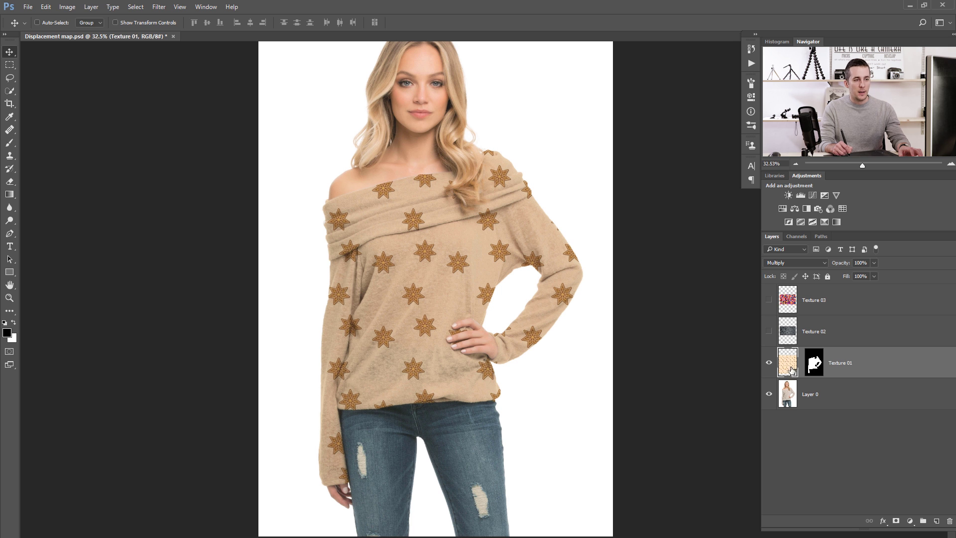
{"action": "left_click", "coordinate": [159, 7]}
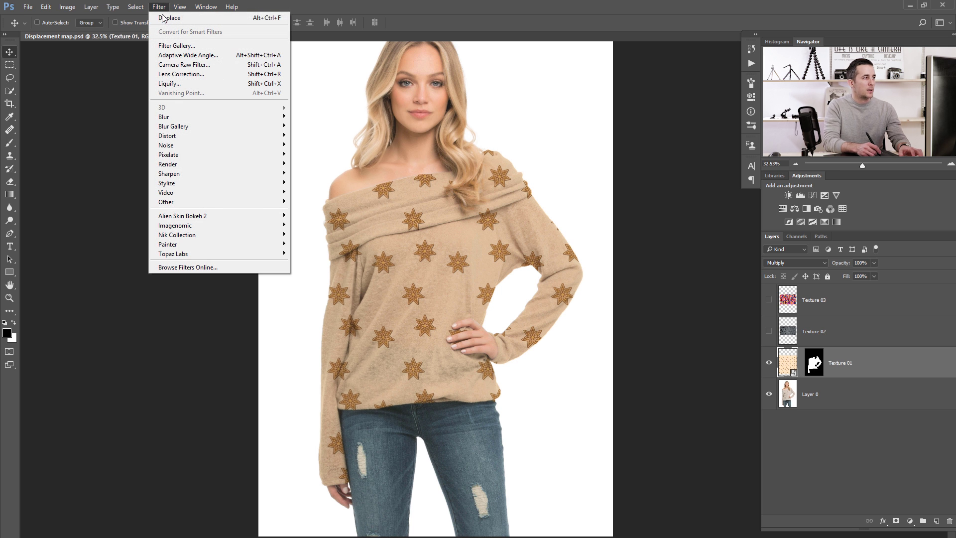
{"action": "left_click", "coordinate": [169, 19]}
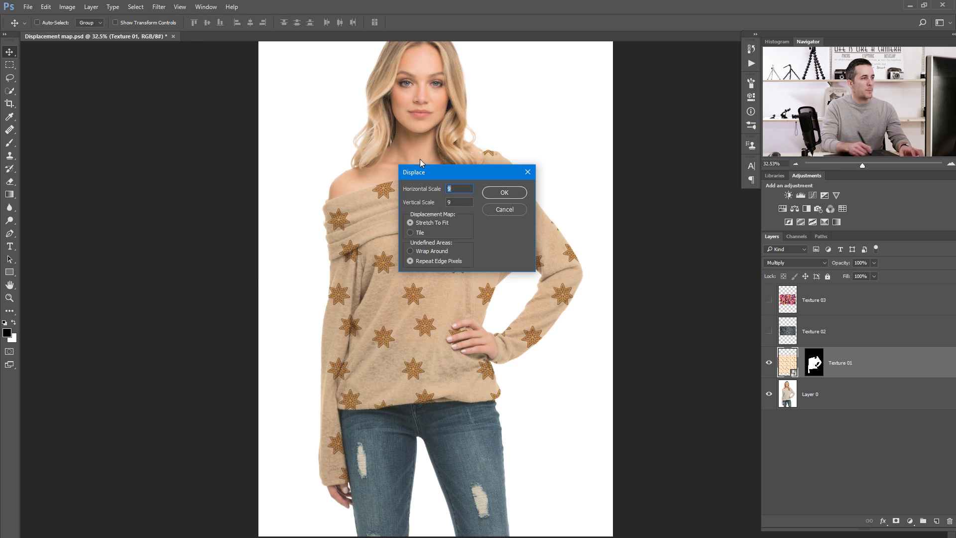
{"action": "left_click", "coordinate": [503, 193]}
{"action": "left_click", "coordinate": [391, 82]}
{"action": "left_click", "coordinate": [393, 282]}
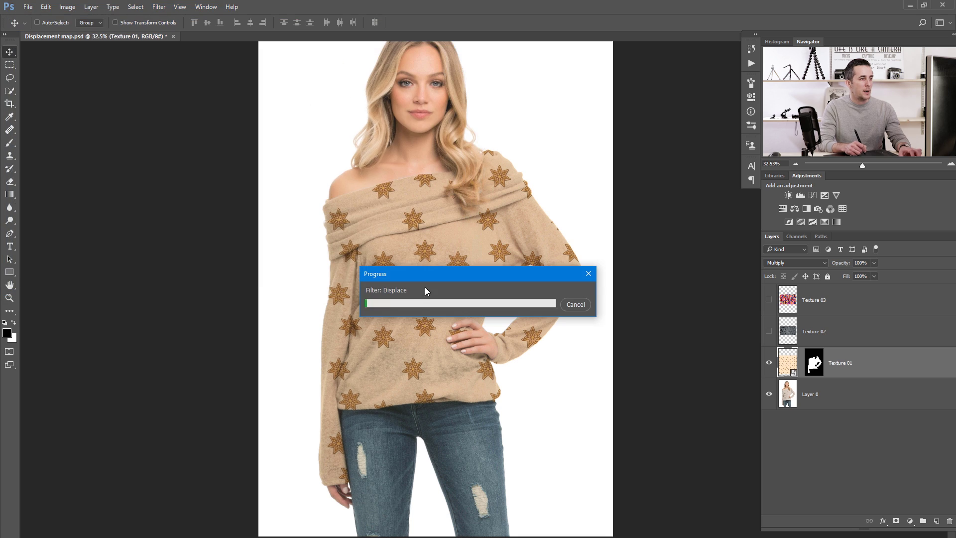
Compare the sweater's star pattern with the Displace smart filter turned off and on.
{"action": "left_click_drag", "start_coordinate": [425, 219], "coordinate": [458, 223]}
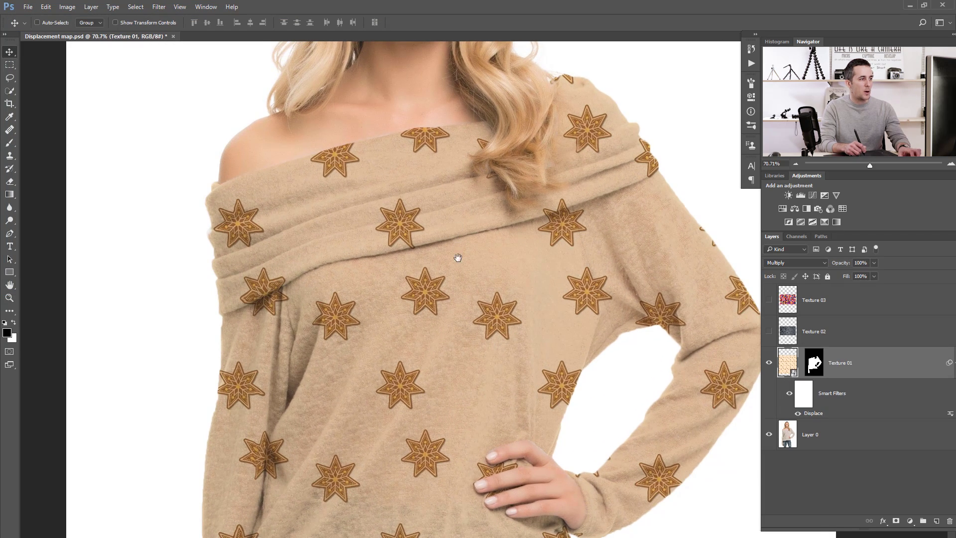
{"action": "scroll", "coordinate": [433, 252], "scroll_direction": "up", "scroll_amount": 2}
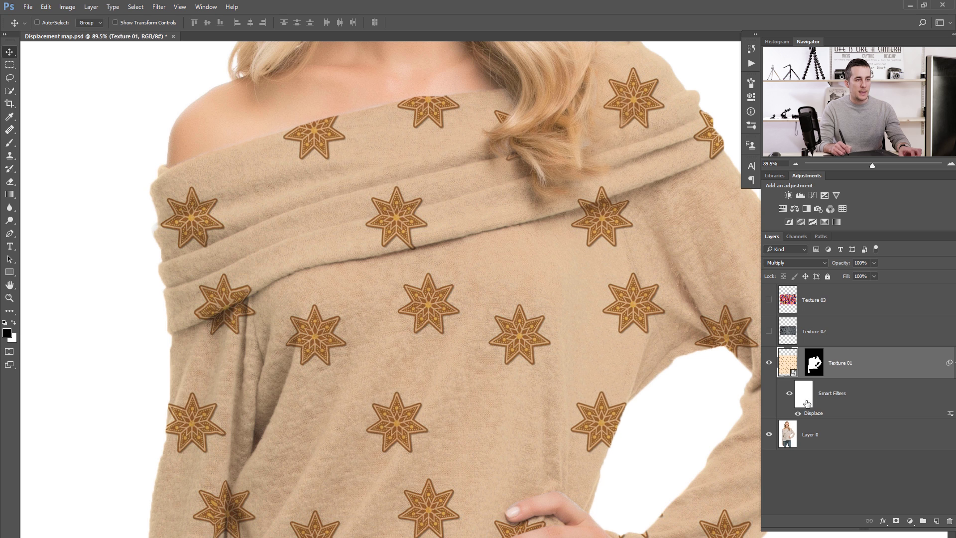
{"action": "left_click", "coordinate": [798, 413]}
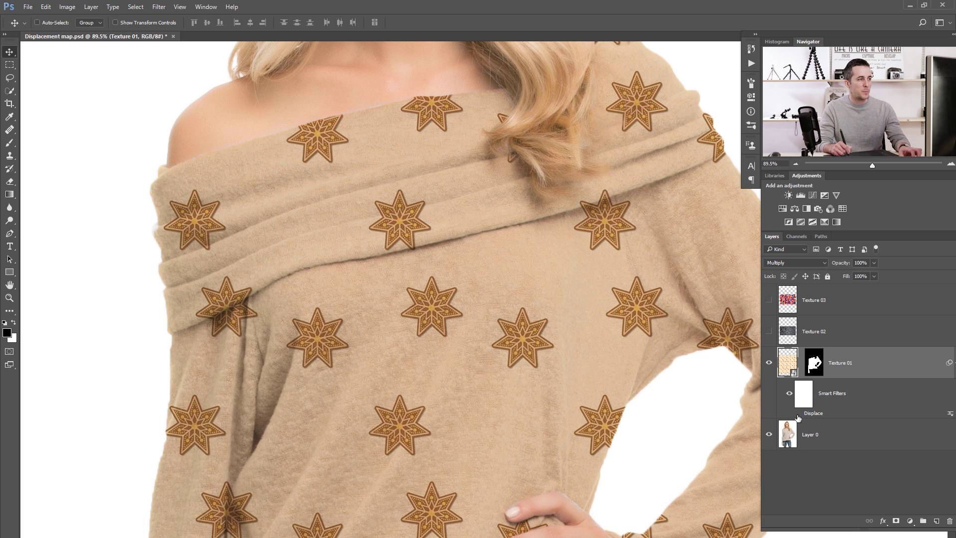
{"action": "left_click", "coordinate": [797, 414]}
{"action": "left_click", "coordinate": [797, 413]}
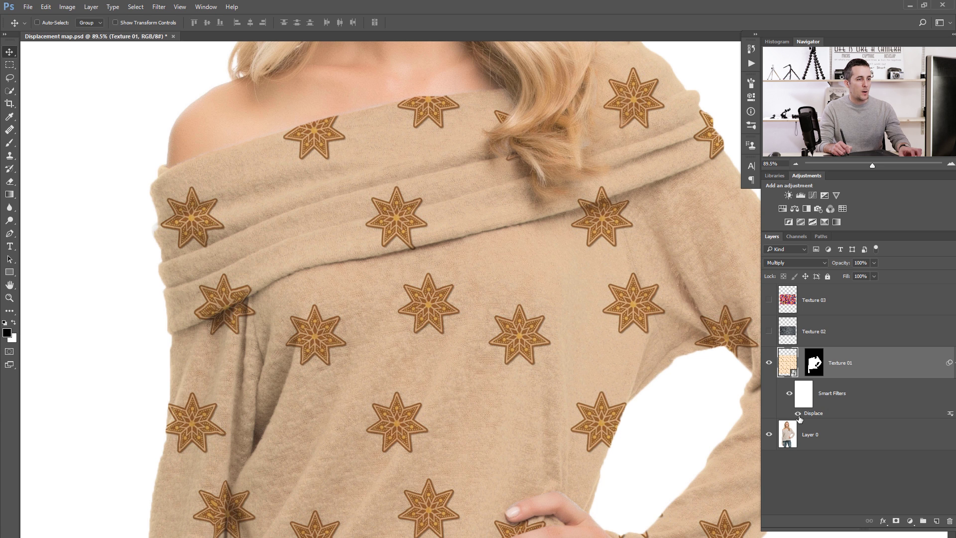
Shift the star pattern slightly down inside the Texture 01 smart object and save its contents to update the sweater document.
{"action": "double_click", "coordinate": [791, 369]}
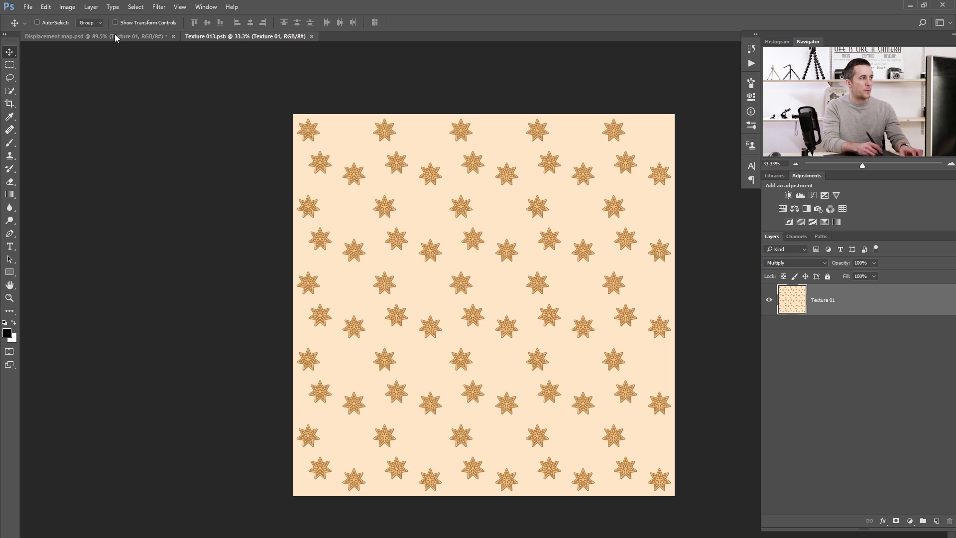
{"action": "key", "text": "ctrl+Tab"}
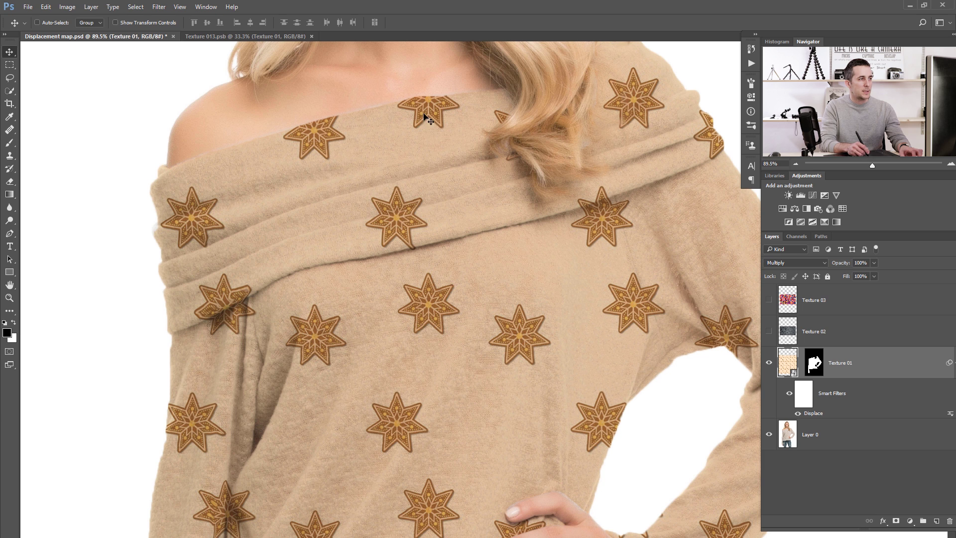
{"action": "key", "text": "ctrl+Tab"}
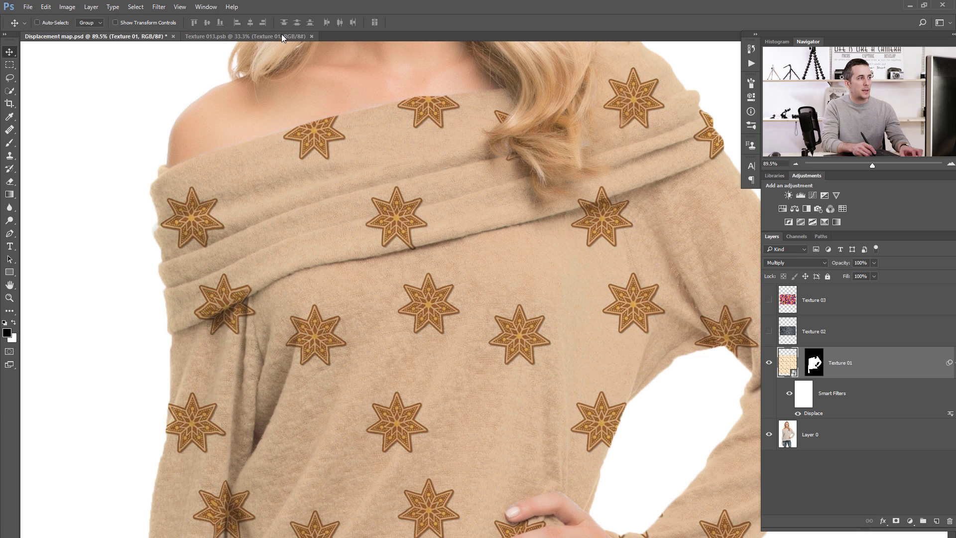
{"action": "mouse_move", "coordinate": [459, 216]}
{"action": "left_mouse_down"}
{"action": "mouse_move", "coordinate": [471, 206]}
{"action": "mouse_move", "coordinate": [461, 224]}
{"action": "left_mouse_up"}
{"action": "key", "text": "ctrl+s"}
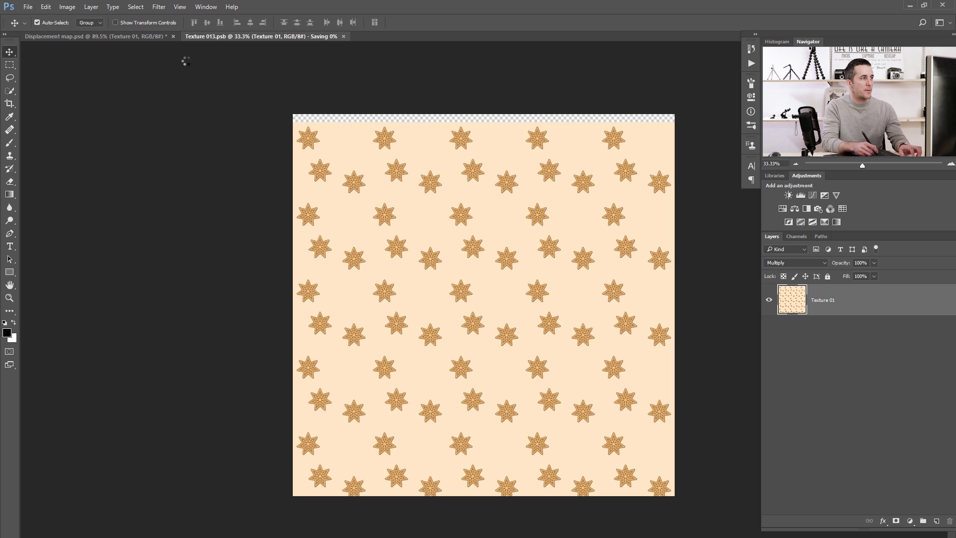
{"action": "key", "text": "ctrl+Tab"}
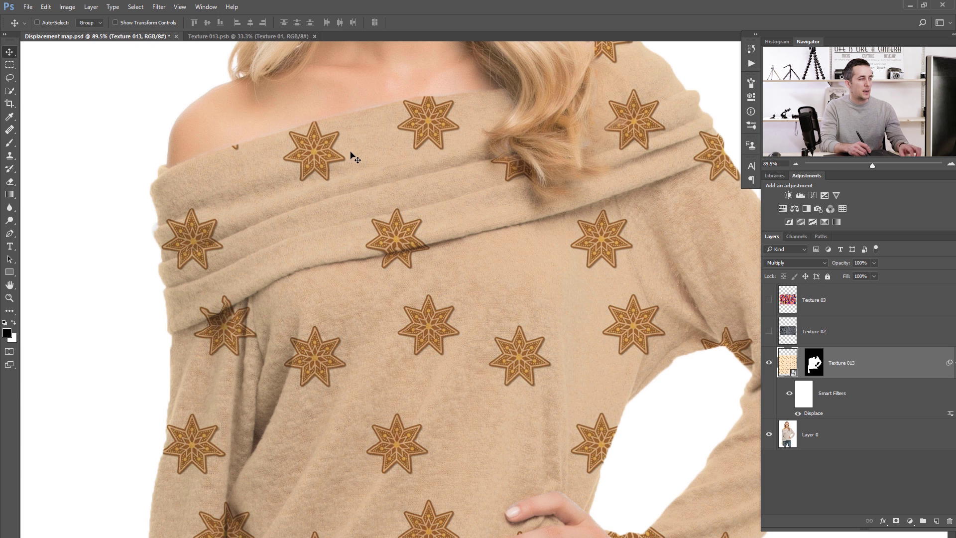
Compare the stars along the collar folds before and after the pattern shift by stepping back and forth through the update.
{"action": "key", "text": "ctrl+z"}
{"action": "key", "text": "ctrl+z"}
{"action": "key", "text": "ctrl+z"}
{"action": "key", "text": "ctrl+z"}
{"action": "left_click_drag", "start_coordinate": [396, 262], "coordinate": [424, 269]}
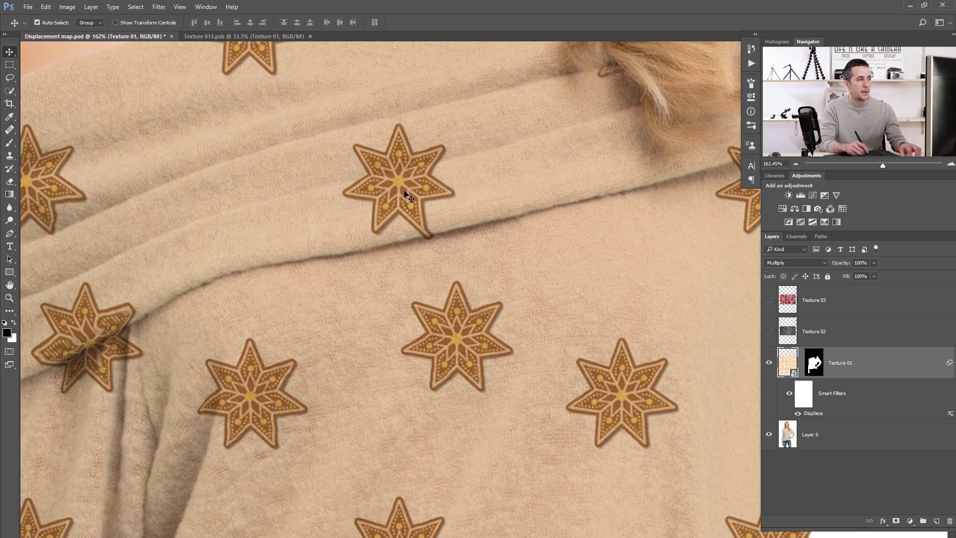
{"action": "key", "text": "ctrl+z"}
{"action": "left_click_drag", "start_coordinate": [462, 230], "coordinate": [413, 243]}
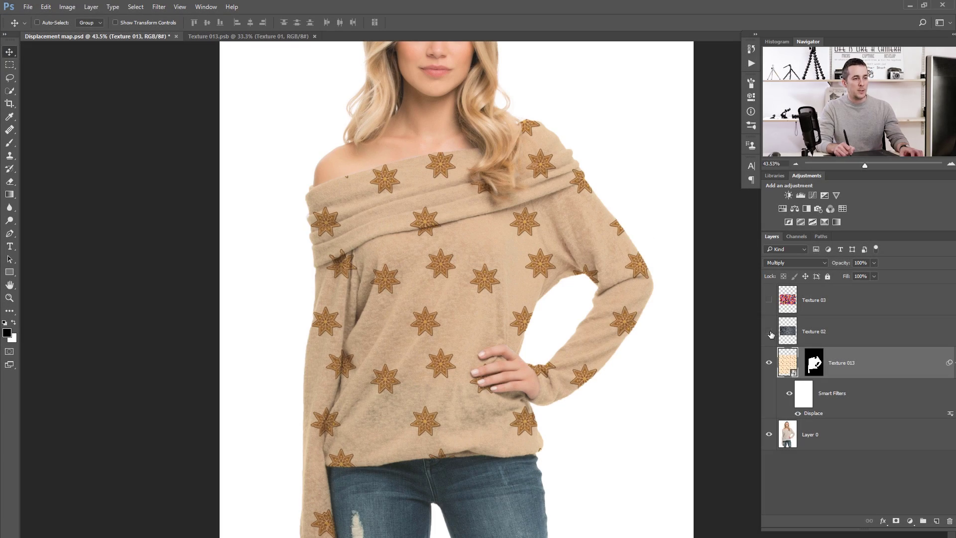
Copy Texture 02 into the Texture 013 smart object above Texture 01, save it, and hide the original Texture 02 layer in the sweater document.
{"action": "left_click", "coordinate": [770, 332]}
{"action": "left_click", "coordinate": [770, 301]}
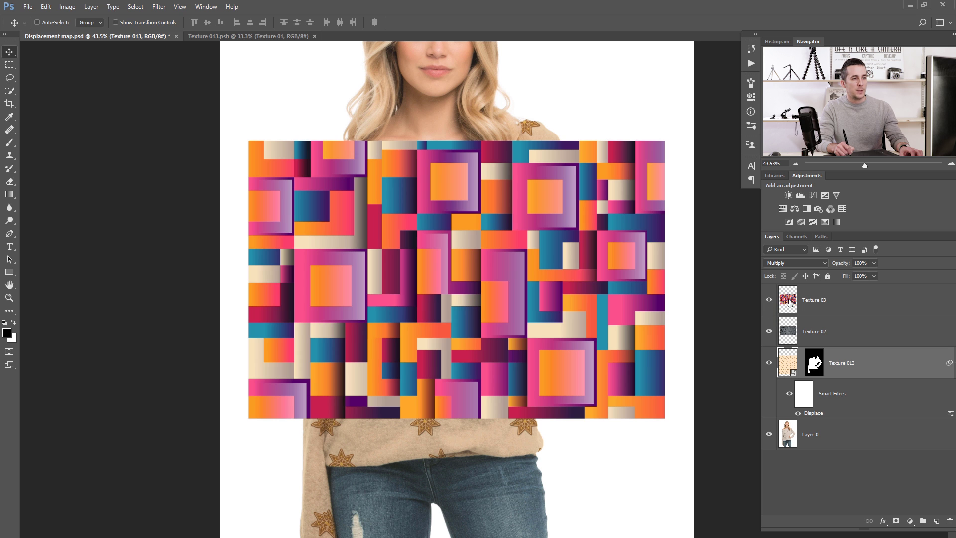
{"action": "left_click", "coordinate": [769, 300]}
{"action": "left_click", "coordinate": [790, 335]}
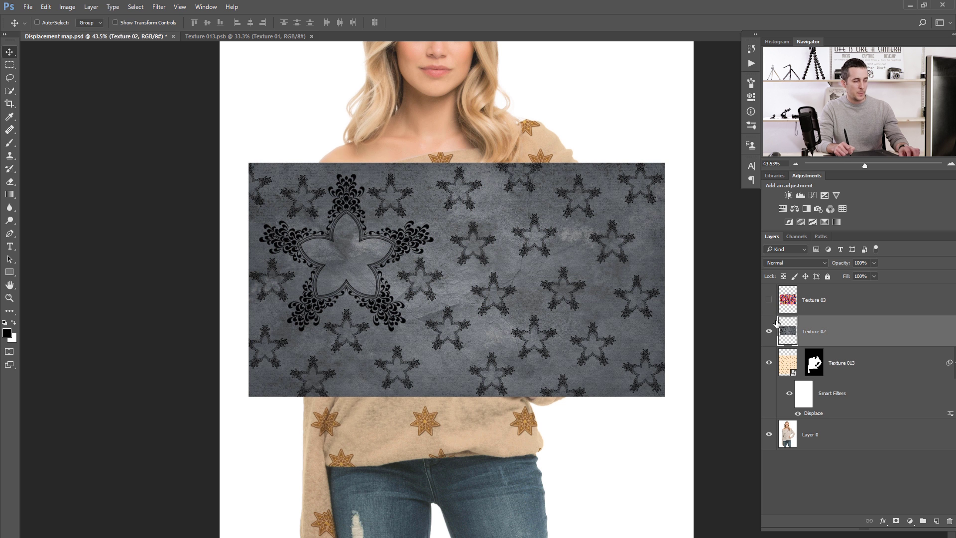
{"action": "left_click_drag", "start_coordinate": [468, 250], "coordinate": [492, 289]}
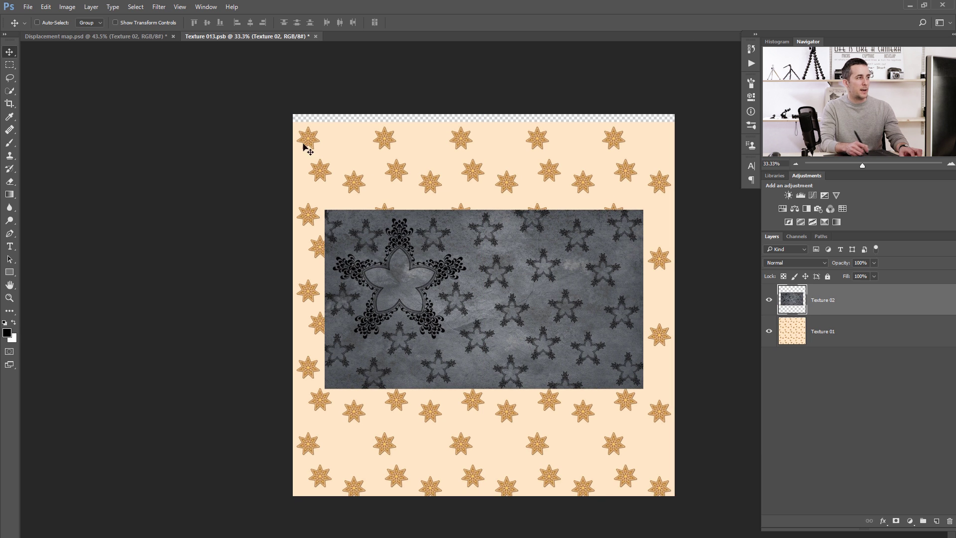
{"action": "key", "text": "ctrl+s"}
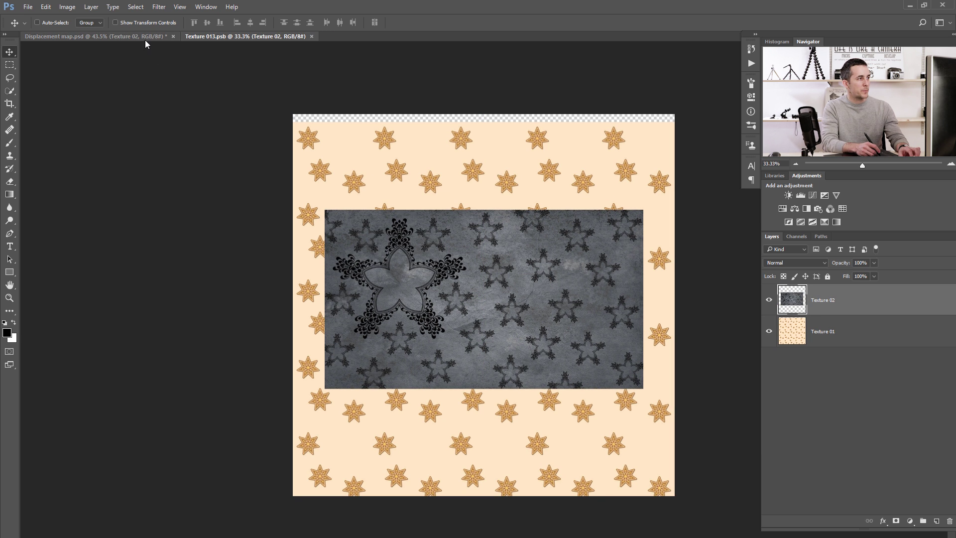
{"action": "left_click", "coordinate": [149, 38]}
{"action": "left_click", "coordinate": [769, 331]}
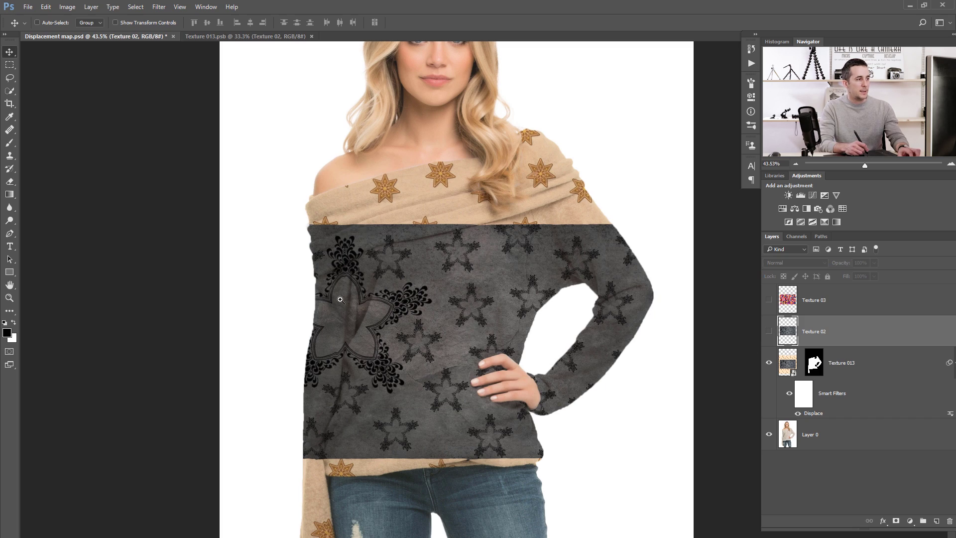
Copy Texture 03 into the Texture 013 smart object above Texture 02, save it, and hide the original Texture 03 layer in the sweater document.
{"action": "left_click_drag", "start_coordinate": [341, 301], "coordinate": [385, 311]}
{"action": "mouse_move", "coordinate": [359, 237]}
{"action": "left_mouse_down"}
{"action": "mouse_move", "coordinate": [395, 261]}
{"action": "mouse_move", "coordinate": [347, 230]}
{"action": "left_mouse_up"}
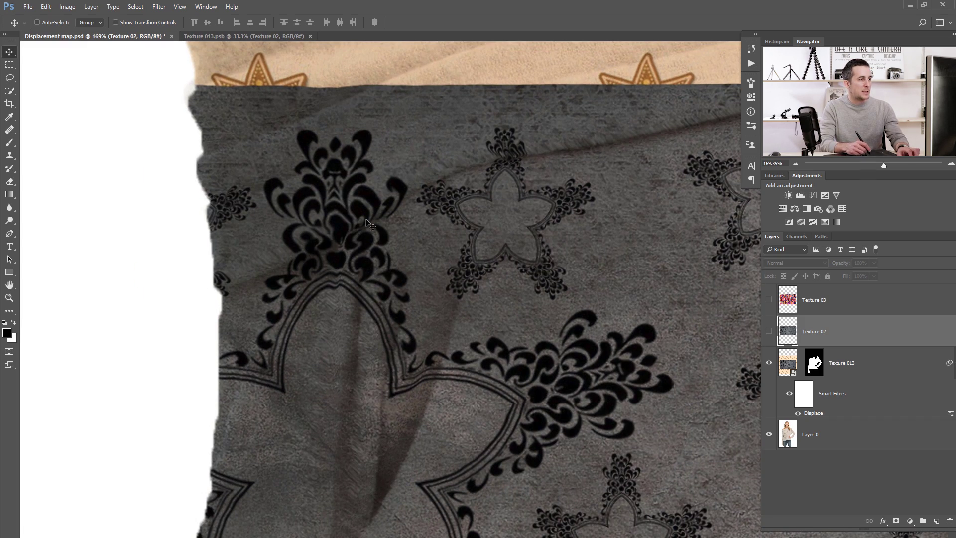
{"action": "scroll", "coordinate": [302, 264], "scroll_direction": "down", "scroll_amount": 7}
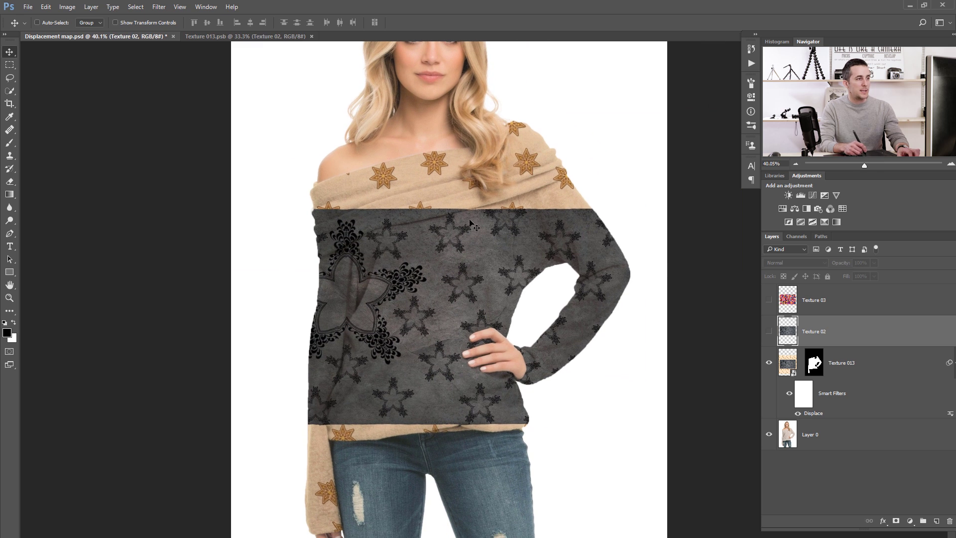
{"action": "left_click", "coordinate": [784, 306]}
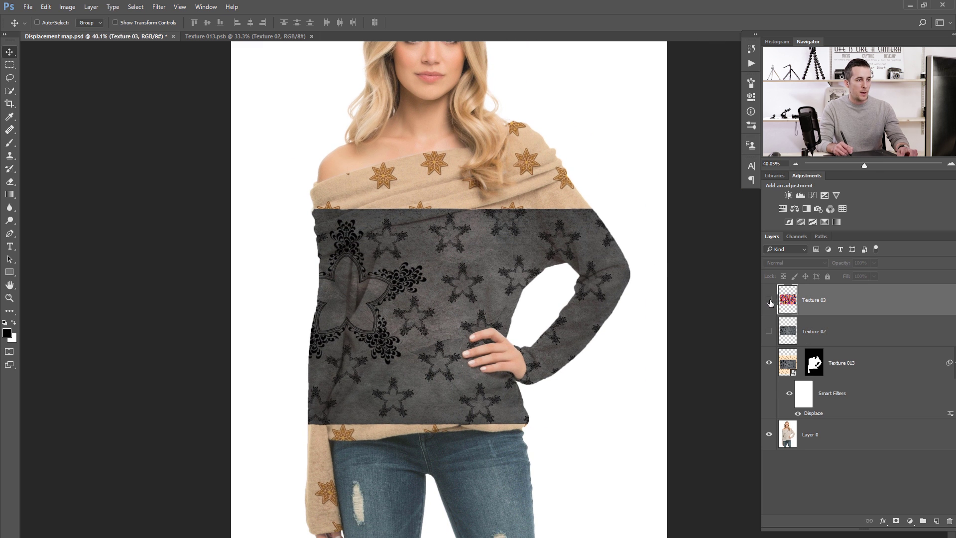
{"action": "left_click", "coordinate": [769, 301]}
{"action": "left_click_drag", "start_coordinate": [463, 274], "coordinate": [490, 305]}
{"action": "key", "text": "ctrl+s"}
{"action": "left_click", "coordinate": [144, 38]}
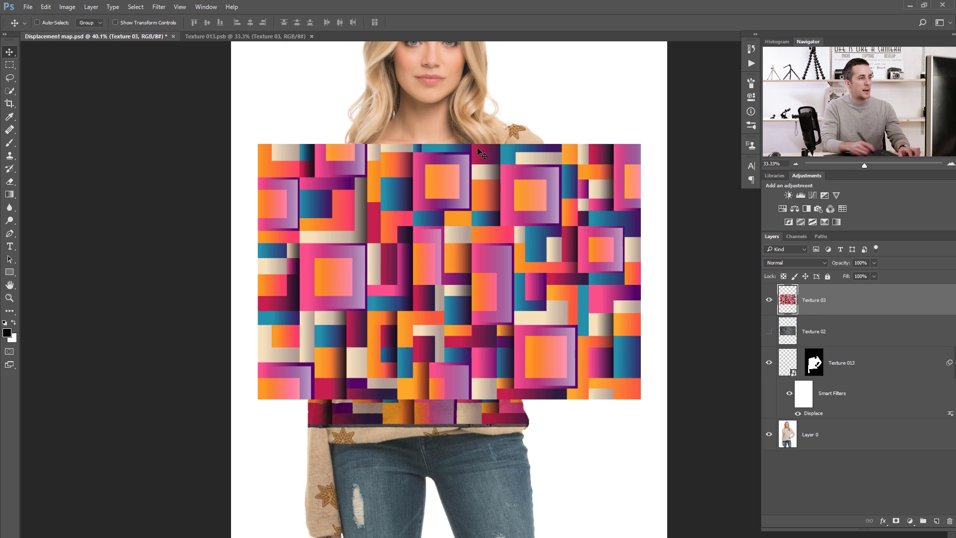
{"action": "left_click", "coordinate": [768, 299]}
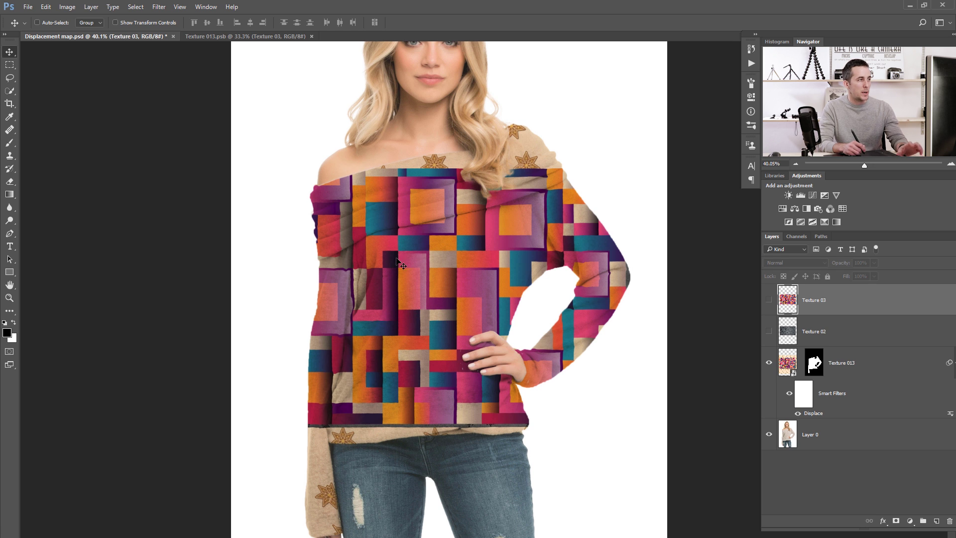
Hide the Texture 01 and Texture 02 layers inside the Texture 013 smart object.
{"action": "left_click", "coordinate": [251, 37]}
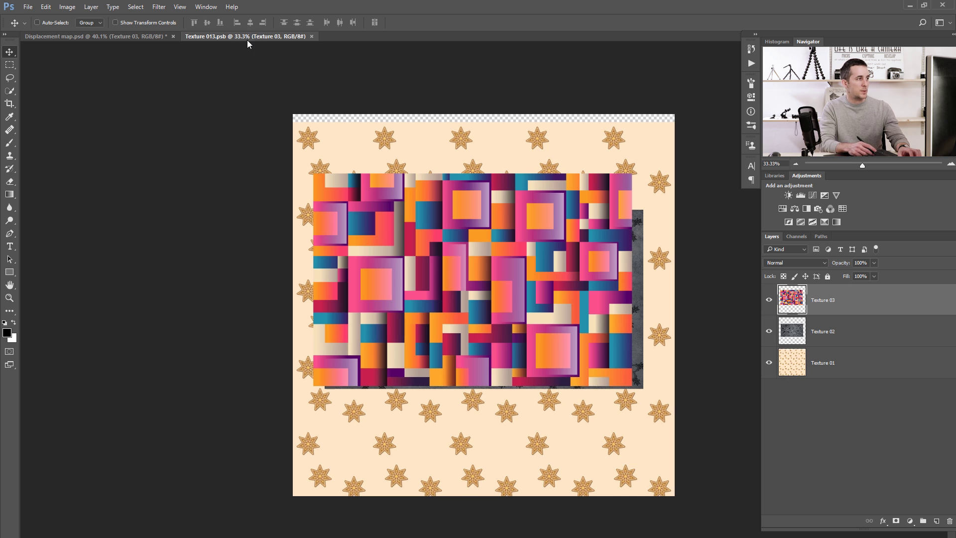
{"action": "left_click", "coordinate": [769, 365]}
{"action": "left_click", "coordinate": [769, 324]}
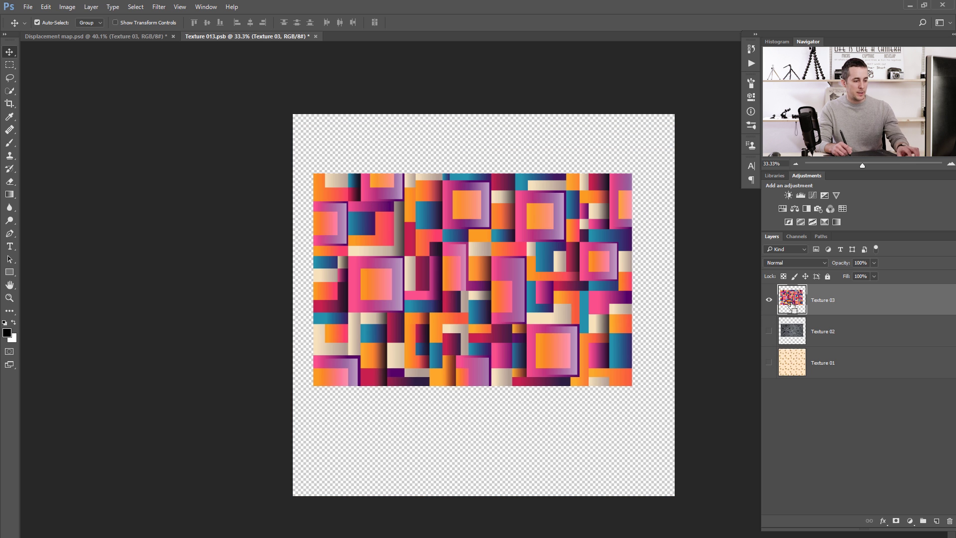
Rotate Texture 03 by -90 degrees, enlarge it to nearly fill the canvas's width, and save the Texture 013 smart object.
{"action": "key", "text": "ctrl+t"}
{"action": "left_click_drag", "start_coordinate": [634, 171], "coordinate": [374, 175]}
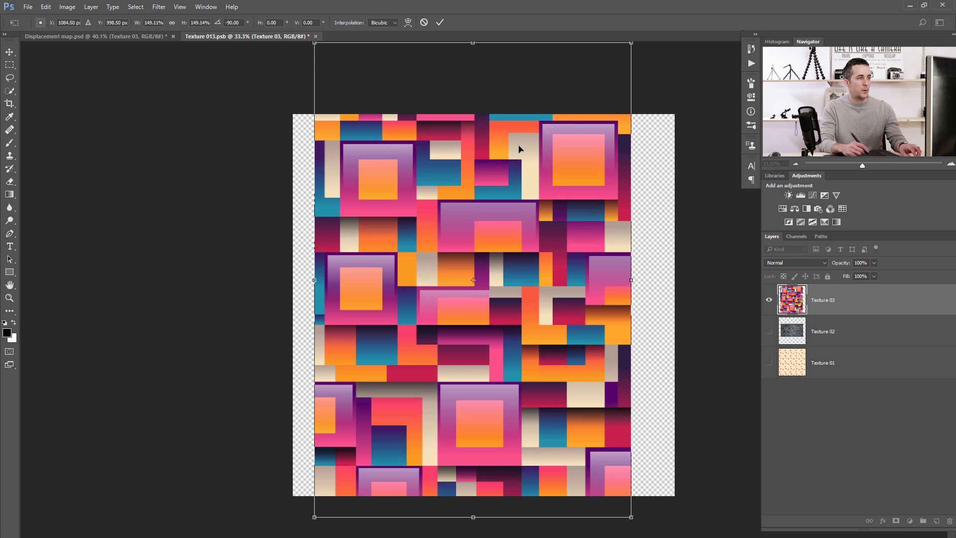
{"action": "left_click_drag", "start_coordinate": [629, 516], "coordinate": [653, 532]}
{"action": "left_click_drag", "start_coordinate": [591, 410], "coordinate": [601, 443]}
{"action": "key", "text": "Return"}
{"action": "key", "text": "ctrl+s"}
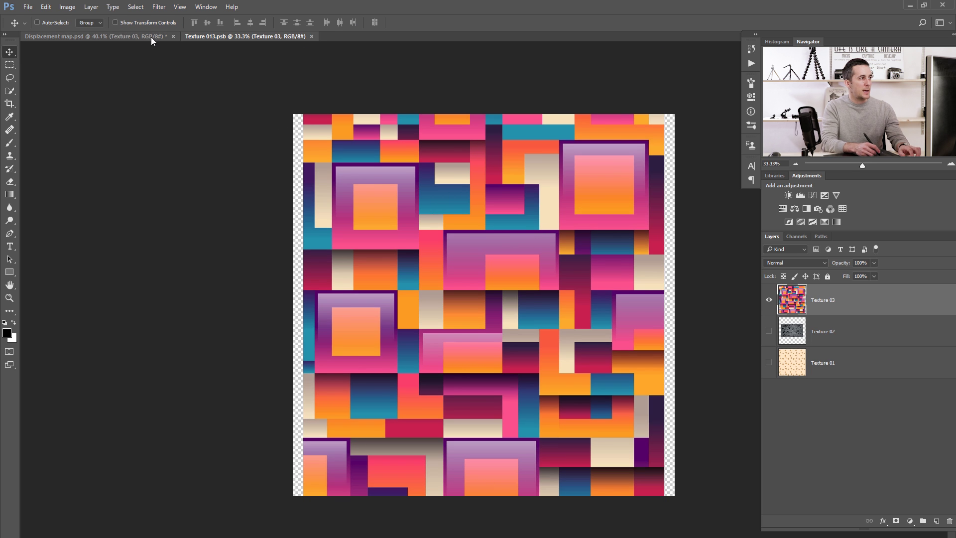
In the sweater document, try the Color Burn blend mode on the Texture 013 layer at 65% opacity.
{"action": "left_click", "coordinate": [149, 37]}
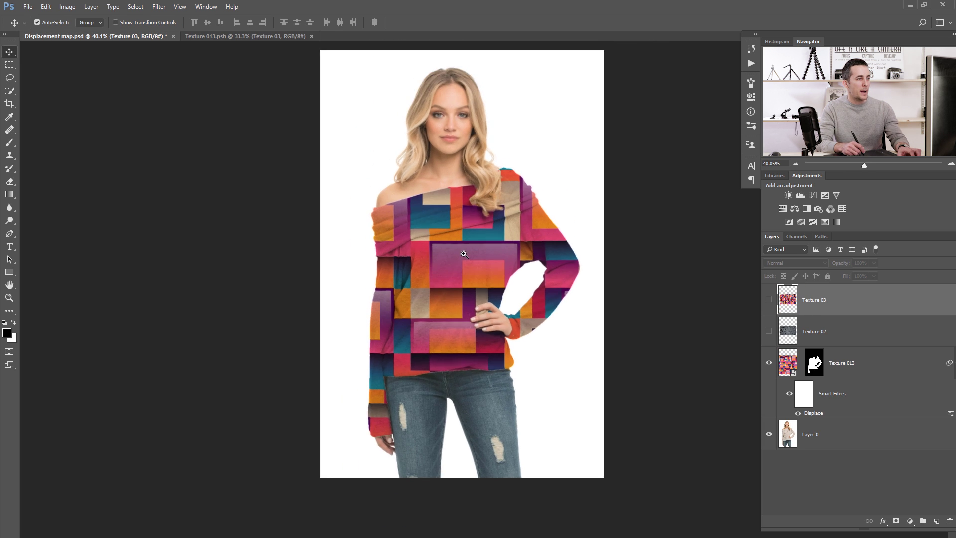
{"action": "left_click_drag", "start_coordinate": [464, 254], "coordinate": [505, 286]}
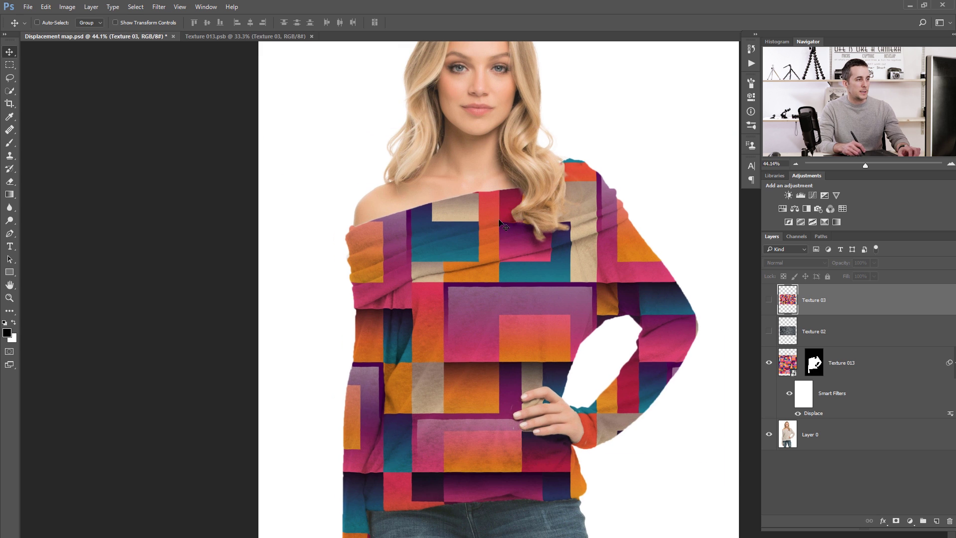
{"action": "left_click", "coordinate": [787, 365]}
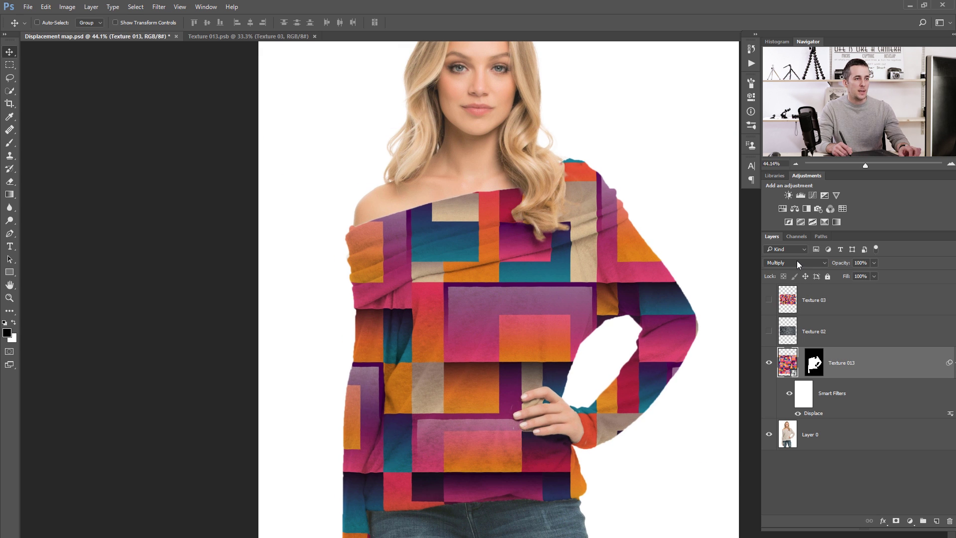
{"action": "left_click", "coordinate": [797, 262]}
{"action": "left_click", "coordinate": [792, 301]}
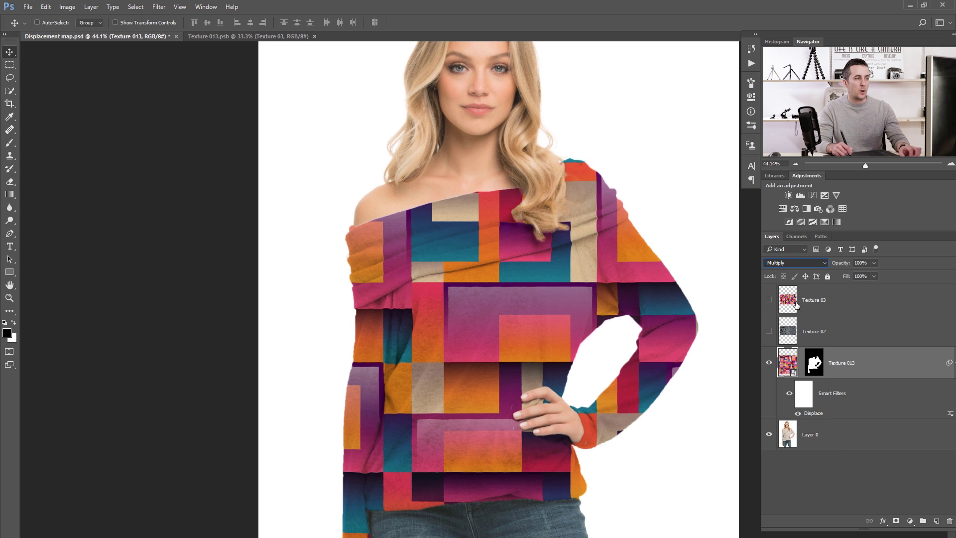
{"action": "left_click_drag", "start_coordinate": [848, 266], "coordinate": [827, 266]}
{"action": "scroll", "coordinate": [470, 299], "scroll_direction": "down", "scroll_amount": 4}
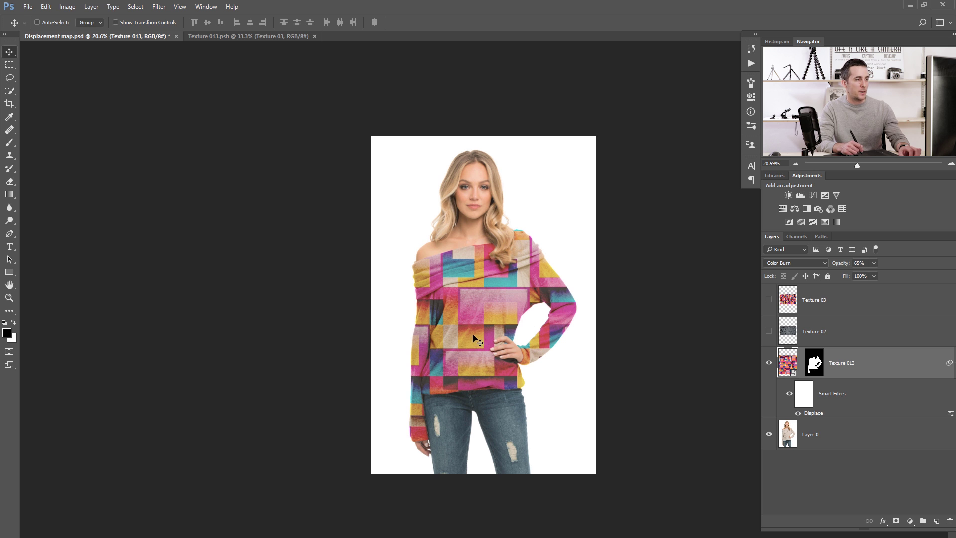
Try the Color and Hard Light blend modes on the Texture 013 layer, raising its opacity to 100%.
{"action": "left_click", "coordinate": [768, 363]}
{"action": "left_click", "coordinate": [781, 265]}
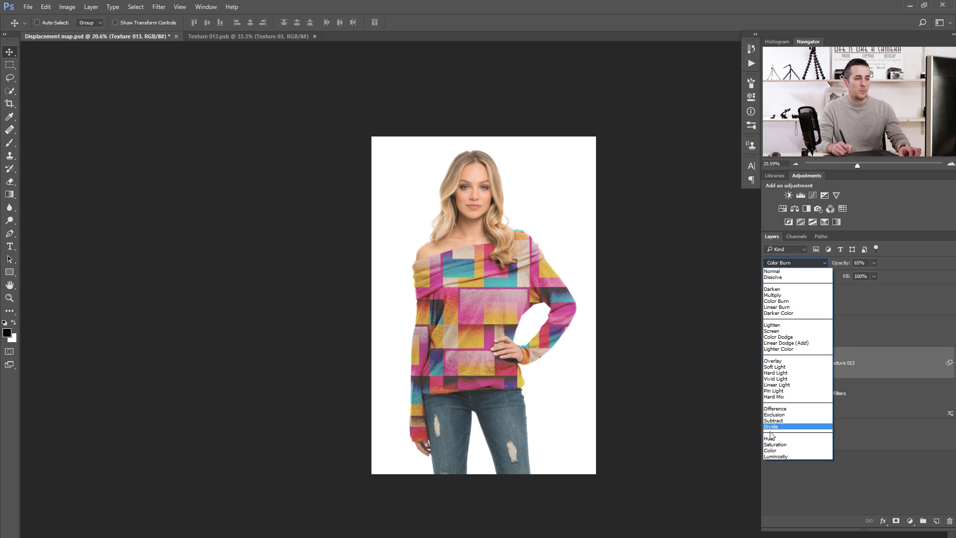
{"action": "left_click", "coordinate": [770, 447]}
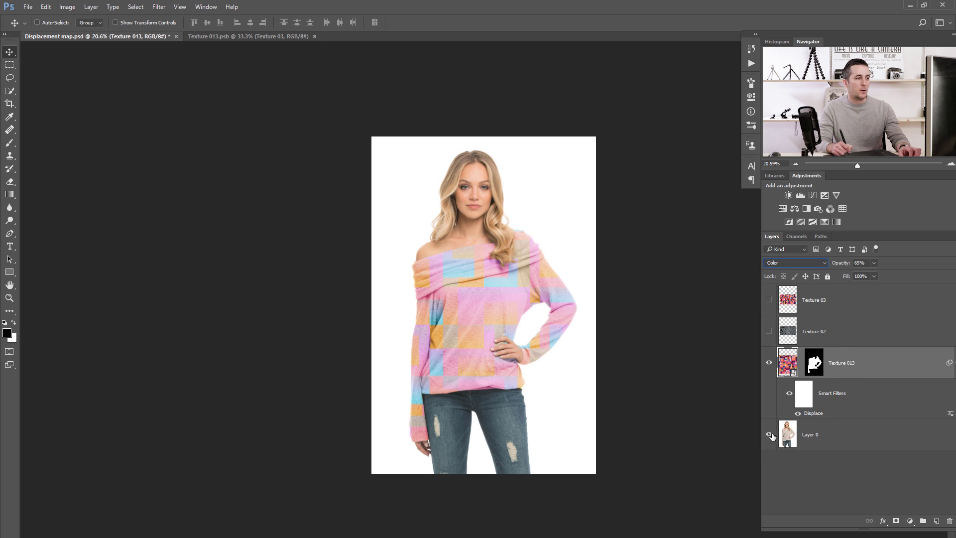
{"action": "left_click", "coordinate": [808, 268]}
{"action": "left_click", "coordinate": [787, 371]}
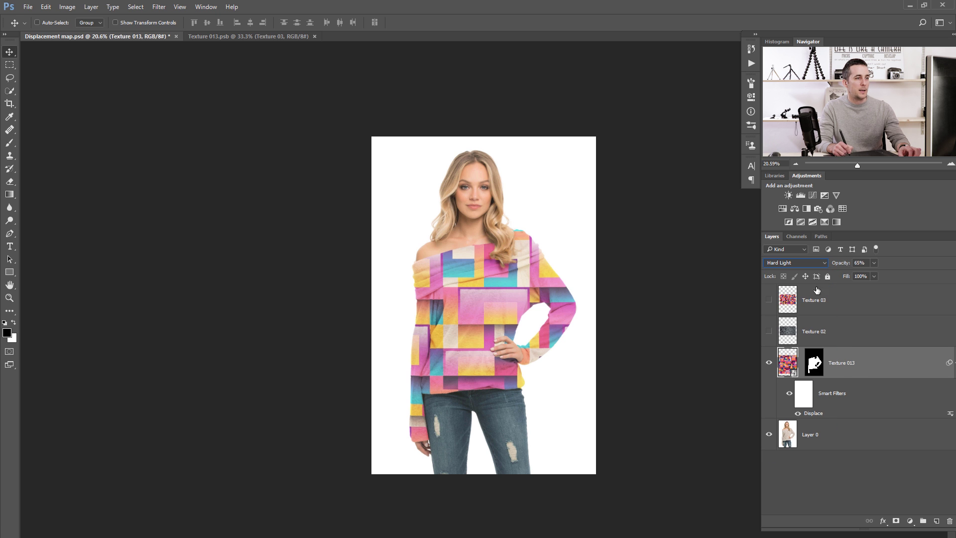
{"action": "left_click_drag", "start_coordinate": [840, 267], "coordinate": [863, 267]}
{"action": "left_click_drag", "start_coordinate": [477, 299], "coordinate": [513, 299]}
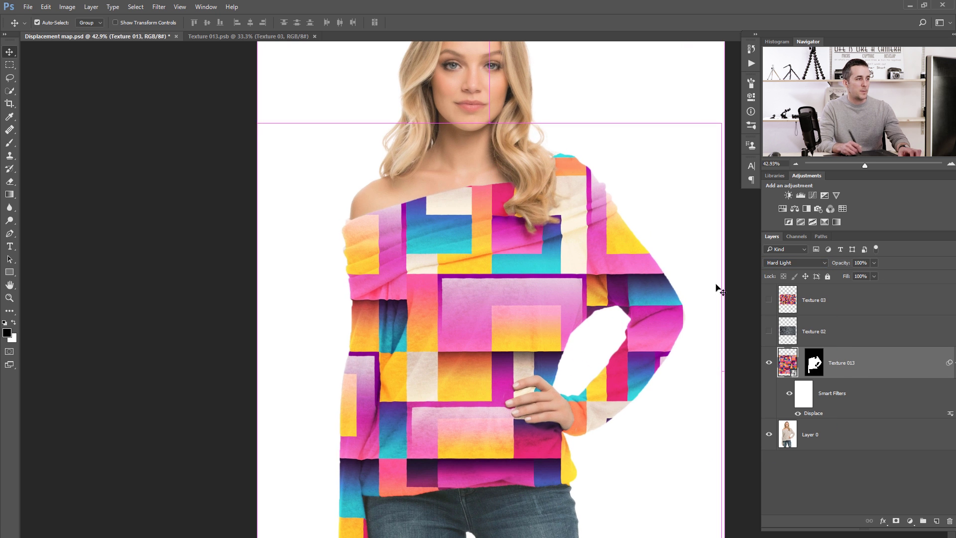
Try Multiply at 71% opacity on the Texture 013 layer, followed by Color Burn at 56%.
{"action": "left_click", "coordinate": [796, 263]}
{"action": "left_click", "coordinate": [785, 297]}
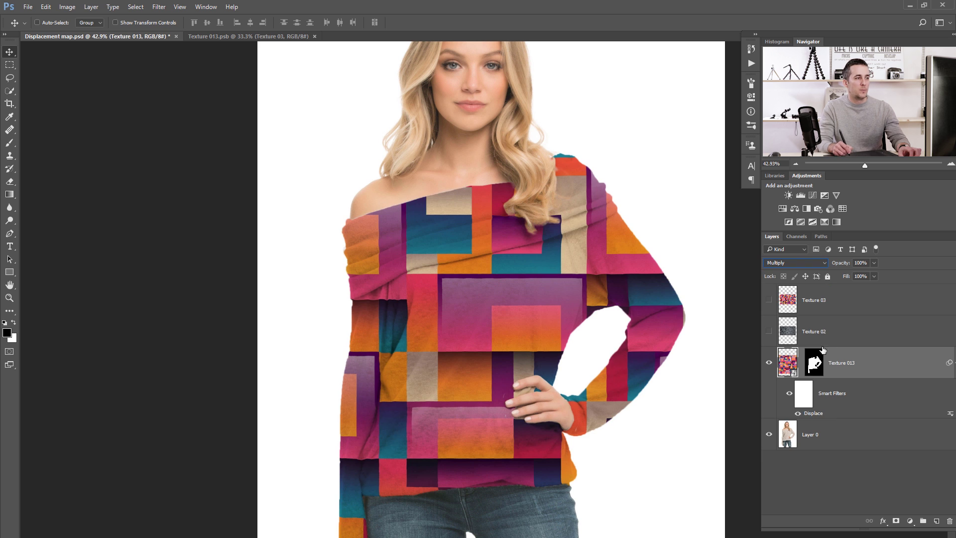
{"action": "left_click_drag", "start_coordinate": [844, 265], "coordinate": [832, 267]}
{"action": "left_click", "coordinate": [796, 263]}
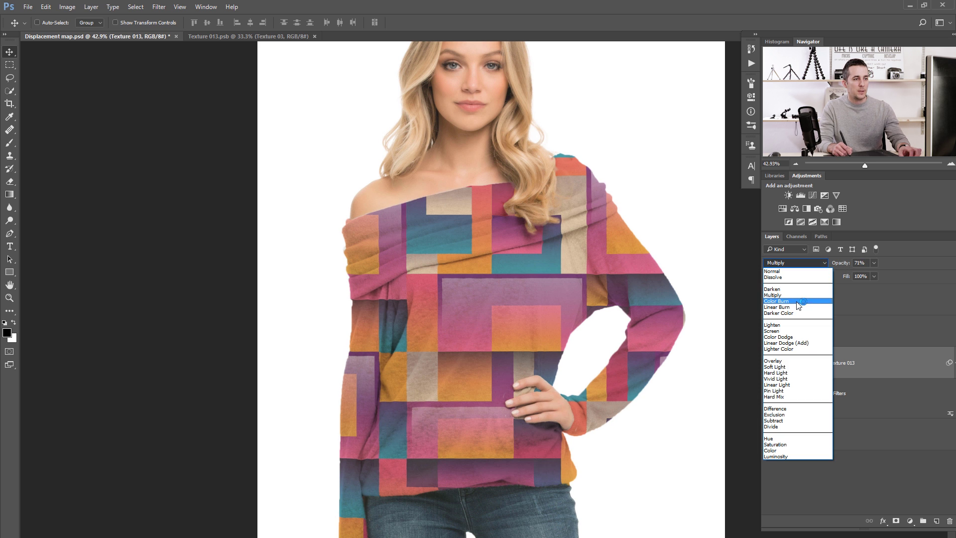
{"action": "left_click", "coordinate": [799, 301]}
{"action": "left_click_drag", "start_coordinate": [841, 265], "coordinate": [833, 266]}
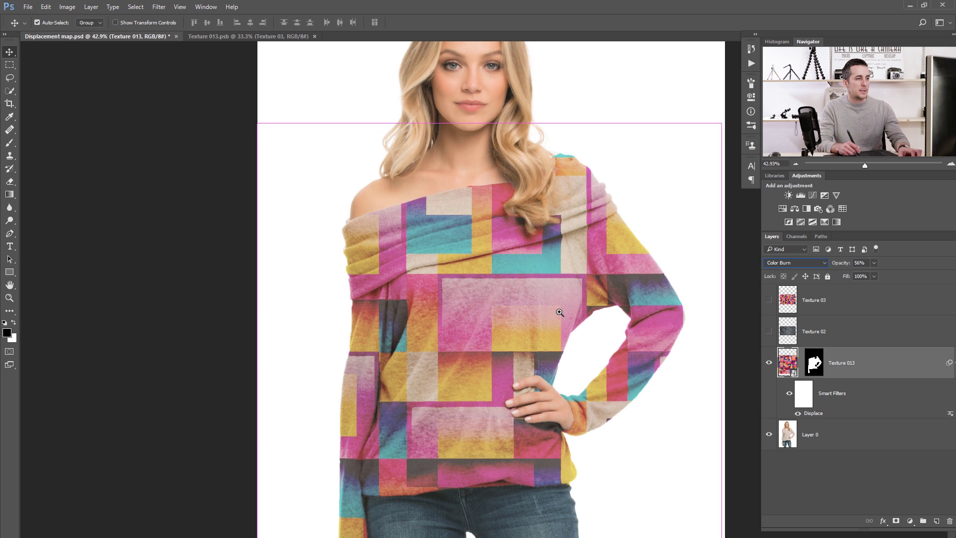
Examine how the pattern follows the sweater's folds up close with the Displace smart filter turned off and on.
{"action": "left_click_drag", "start_coordinate": [563, 311], "coordinate": [525, 324]}
{"action": "left_click_drag", "start_coordinate": [438, 289], "coordinate": [427, 200]}
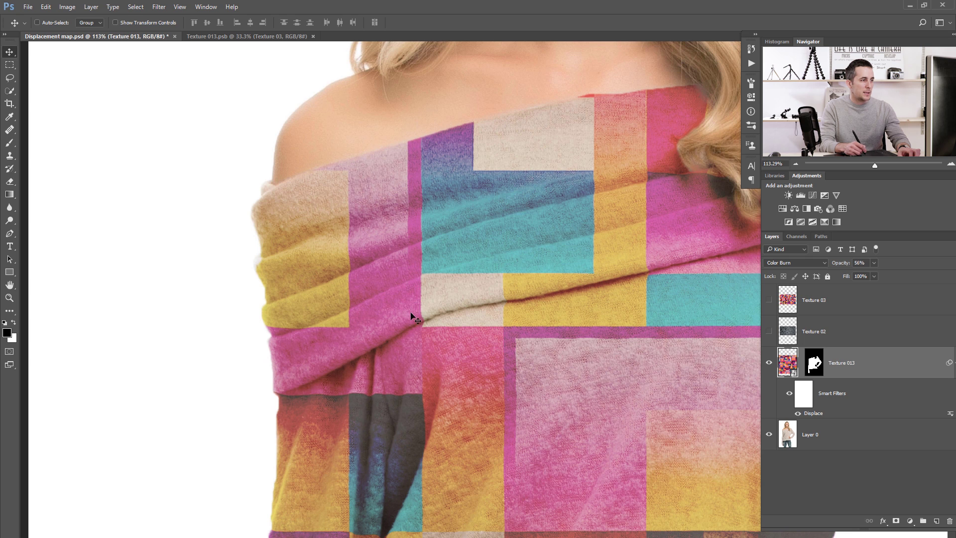
{"action": "scroll", "coordinate": [424, 362], "scroll_direction": "down", "scroll_amount": 3}
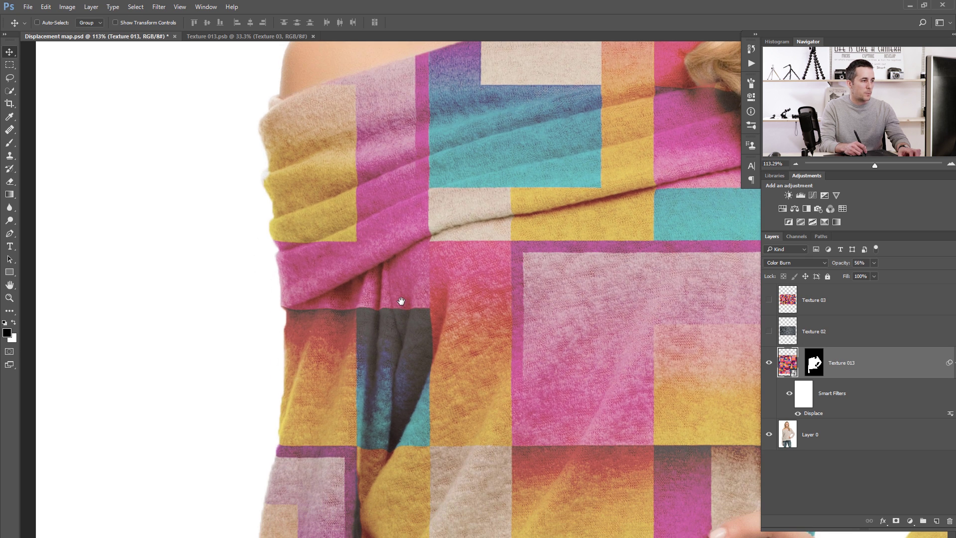
{"action": "scroll", "coordinate": [404, 327], "scroll_direction": "down", "scroll_amount": 3}
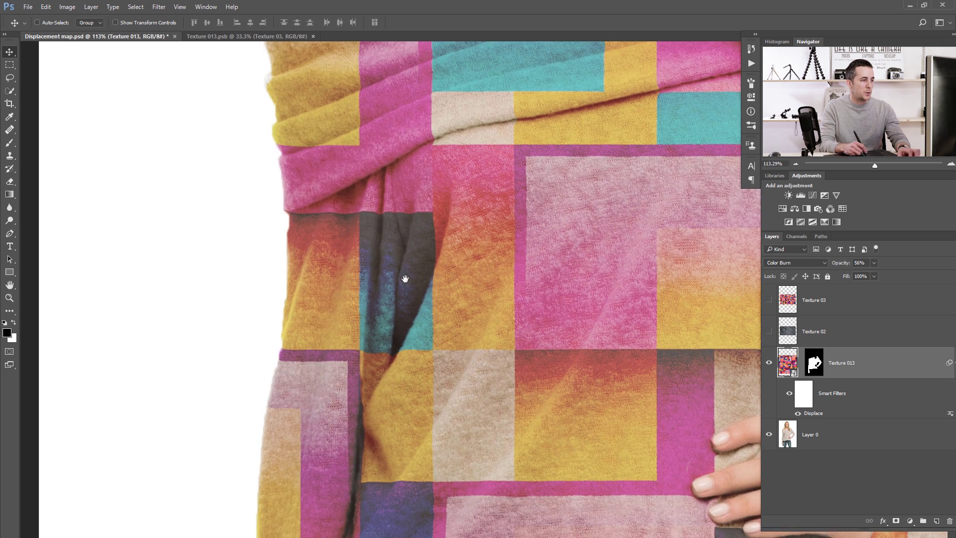
{"action": "left_click", "coordinate": [797, 413]}
{"action": "scroll", "coordinate": [693, 355], "scroll_direction": "up", "scroll_amount": 4}
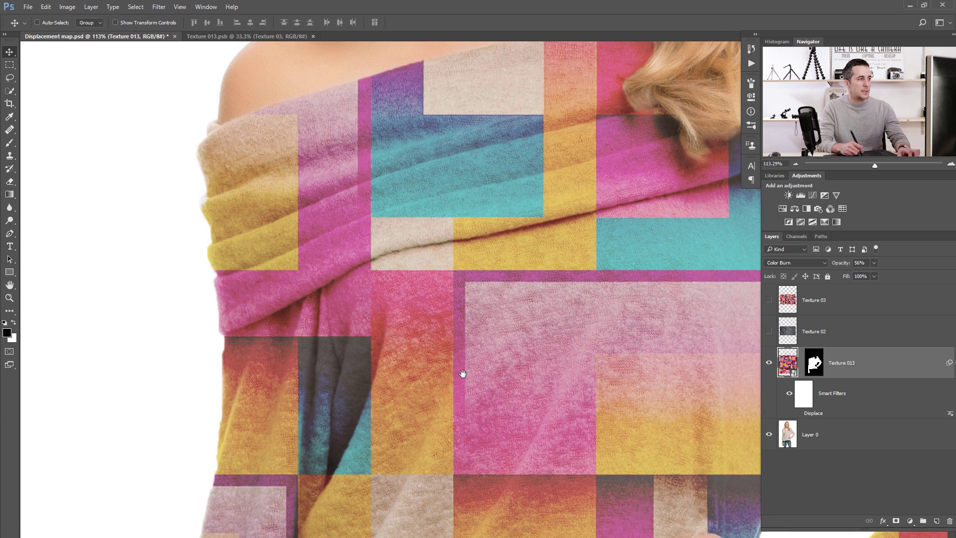
{"action": "left_click", "coordinate": [797, 414]}
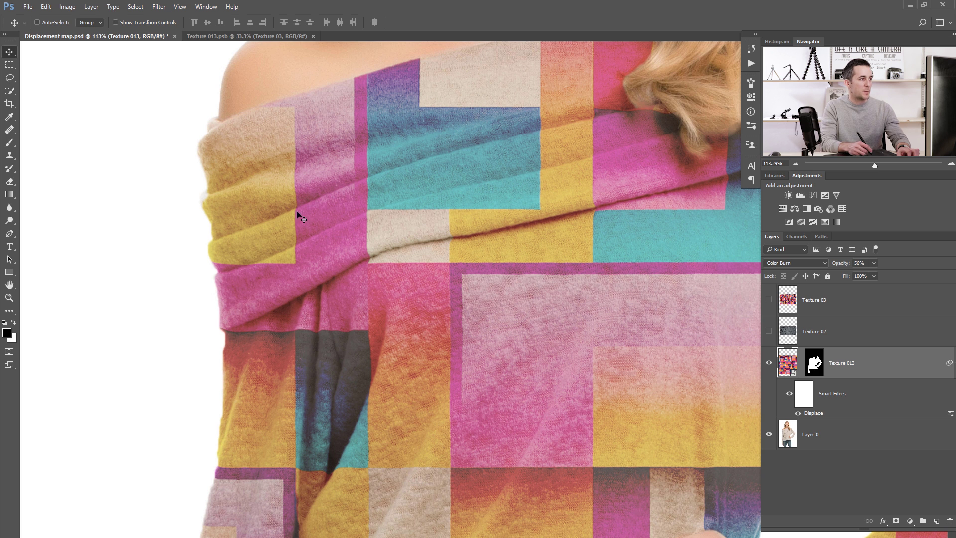
{"action": "scroll", "coordinate": [446, 328], "scroll_direction": "down", "scroll_amount": 6}
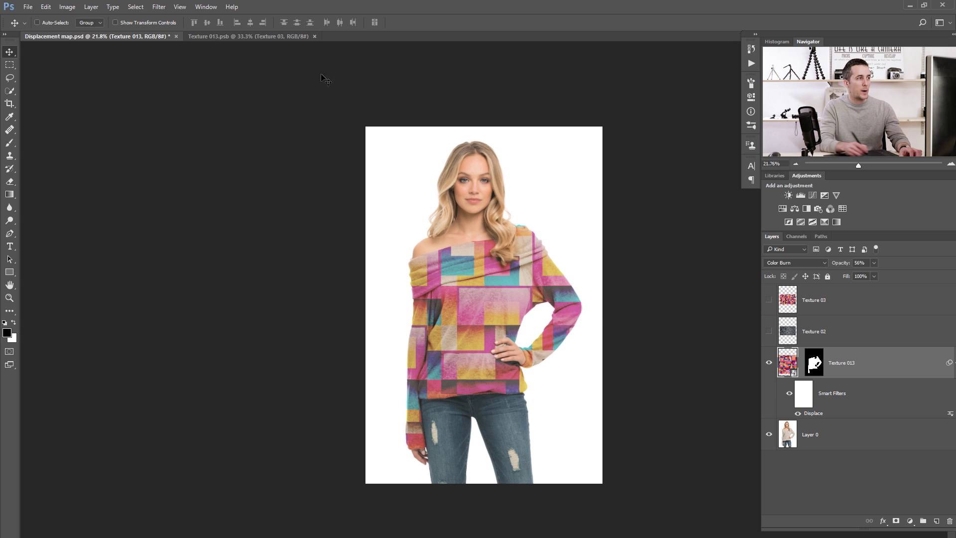
Inside the Texture 013 smart object, show only the Texture 02 layer and make it the active layer.
{"action": "left_click", "coordinate": [284, 35]}
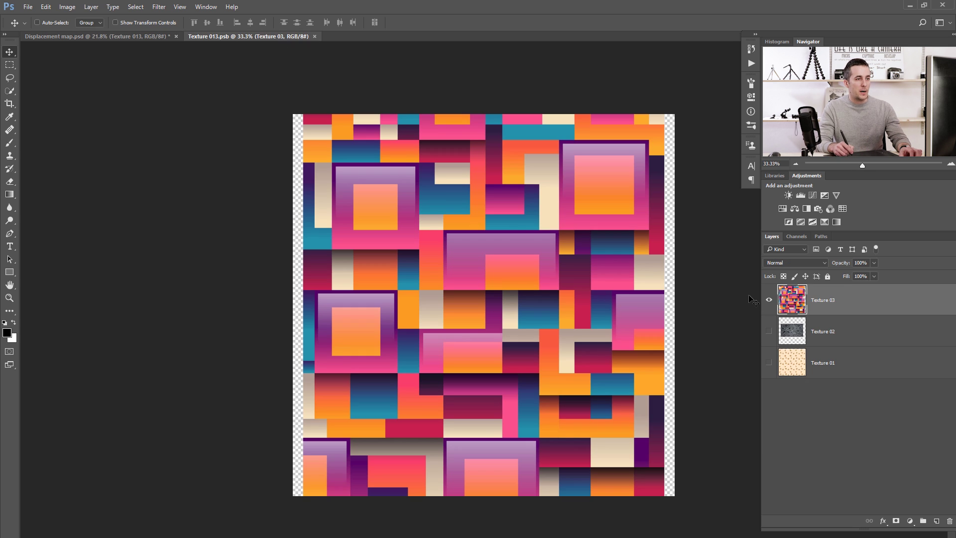
{"action": "left_click", "coordinate": [768, 330], "text": "alt"}
{"action": "left_click", "coordinate": [794, 333]}
Enlarge Texture 02 to about 185% so it spans the canvas's full width, and save the smart object.
{"action": "key", "text": "ctrl+t"}
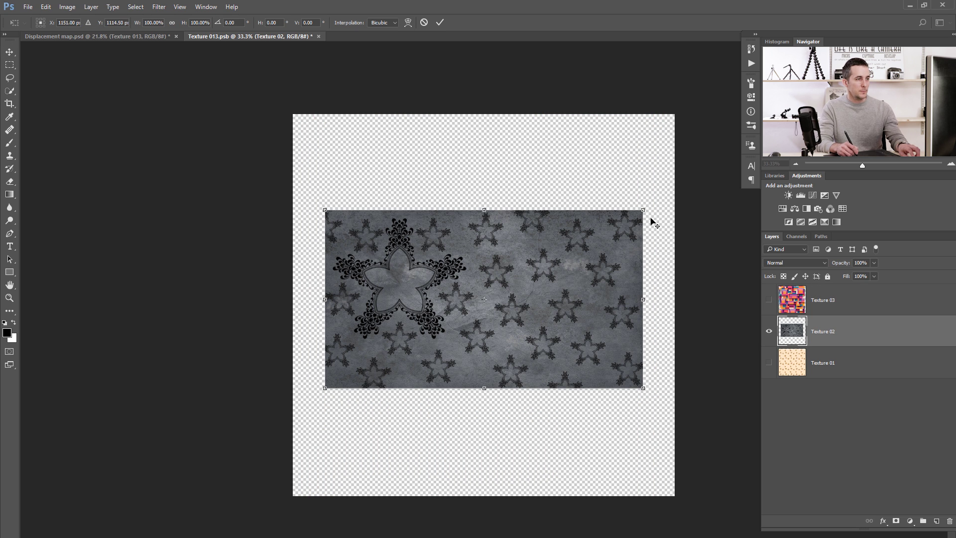
{"action": "left_click_drag", "start_coordinate": [670, 189], "coordinate": [759, 139]}
{"action": "left_click_drag", "start_coordinate": [589, 274], "coordinate": [614, 274]}
{"action": "left_click_drag", "start_coordinate": [280, 153], "coordinate": [213, 129]}
{"action": "left_click_drag", "start_coordinate": [413, 241], "coordinate": [421, 247]}
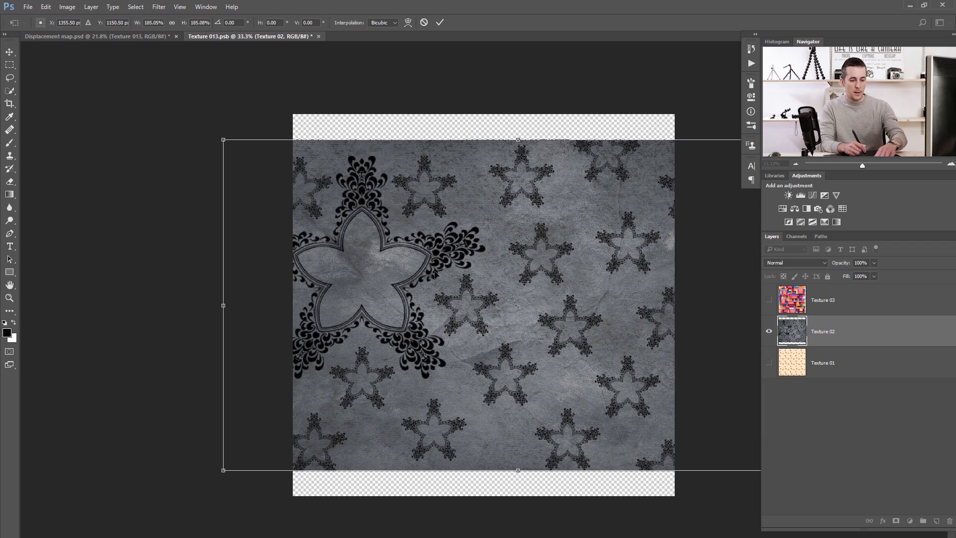
{"action": "key", "text": "Return"}
{"action": "key", "text": "ctrl+s"}
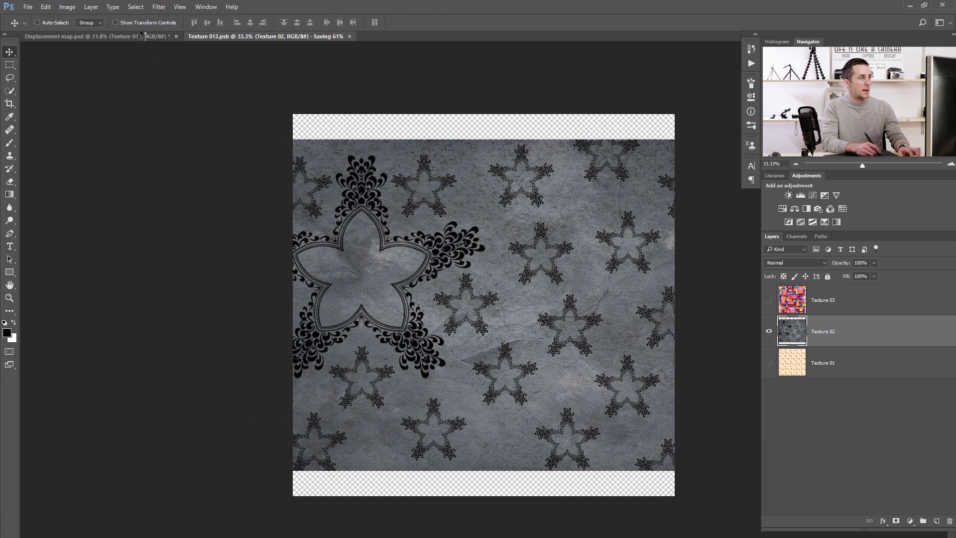
In the sweater document, try Multiply and Soft Light on the Texture 013 layer and set its opacity to 98%.
{"action": "left_click", "coordinate": [145, 37]}
{"action": "scroll", "coordinate": [498, 297], "scroll_direction": "up", "scroll_amount": 2}
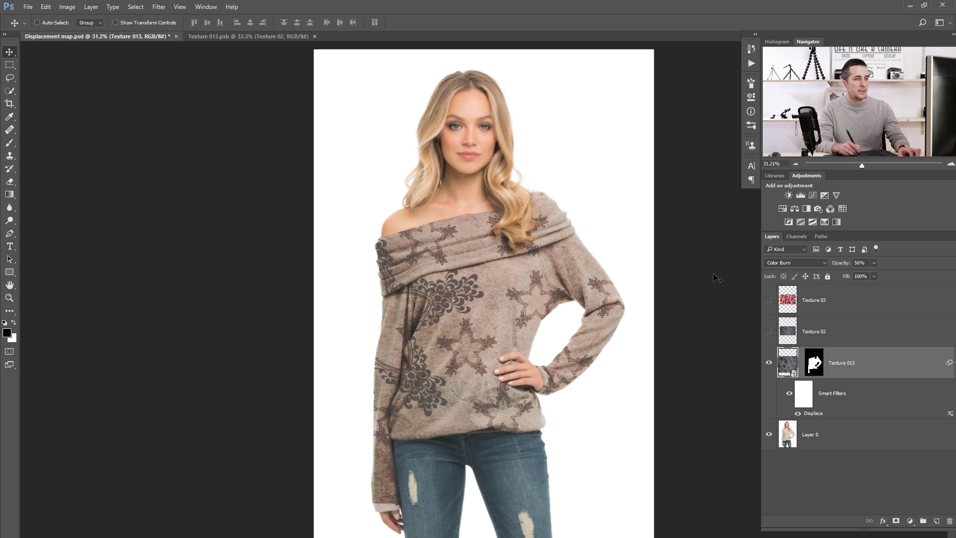
{"action": "left_click", "coordinate": [800, 263]}
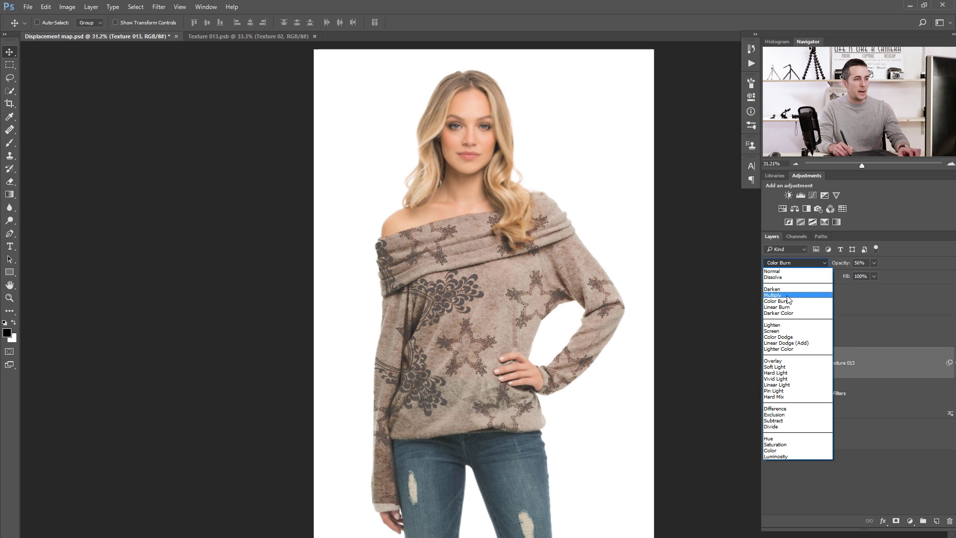
{"action": "left_click", "coordinate": [788, 295]}
{"action": "left_click", "coordinate": [792, 261]}
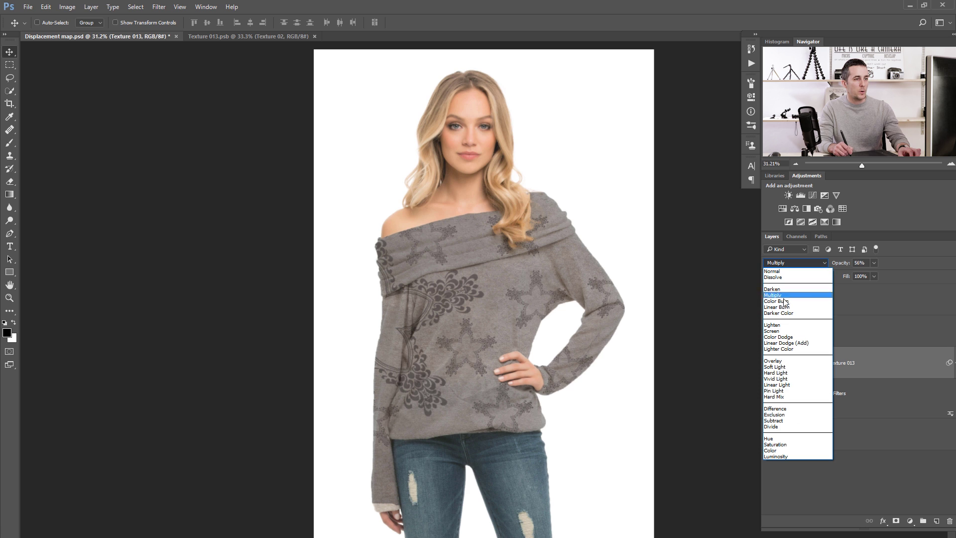
{"action": "left_click", "coordinate": [780, 366]}
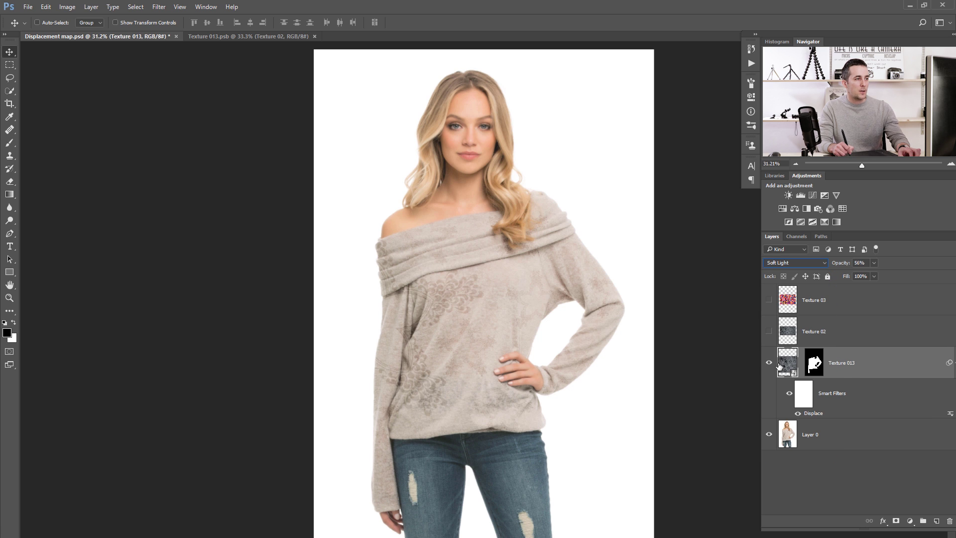
{"action": "left_click_drag", "start_coordinate": [841, 263], "coordinate": [895, 262]}
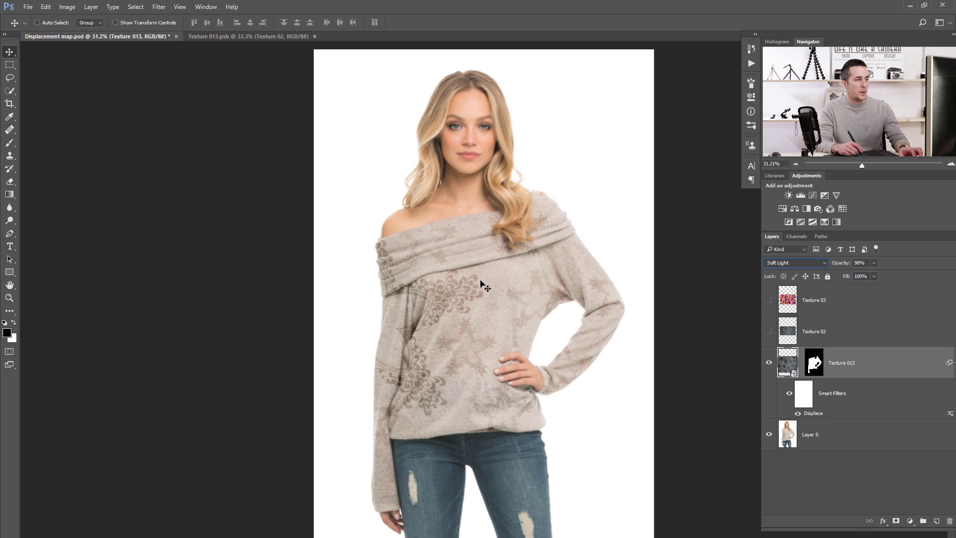
Try the Hard Light and Overlay blend modes on the Texture 013 layer.
{"action": "left_click", "coordinate": [779, 263]}
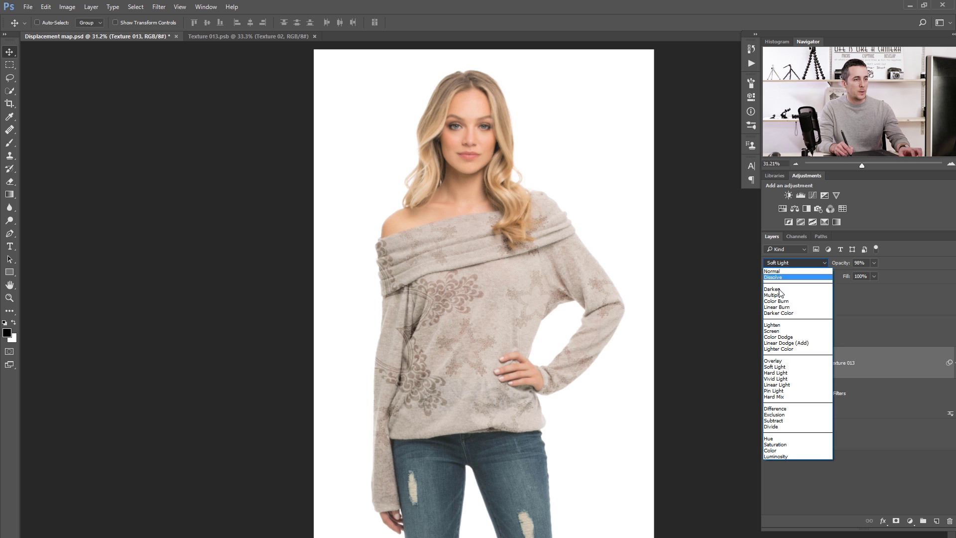
{"action": "left_click", "coordinate": [775, 372]}
{"action": "left_click", "coordinate": [791, 262]}
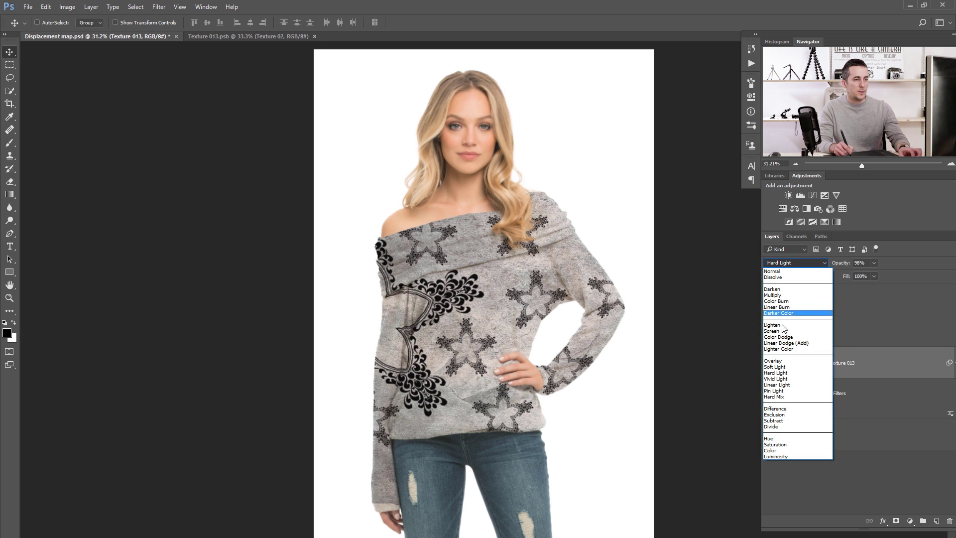
{"action": "left_click", "coordinate": [771, 358]}
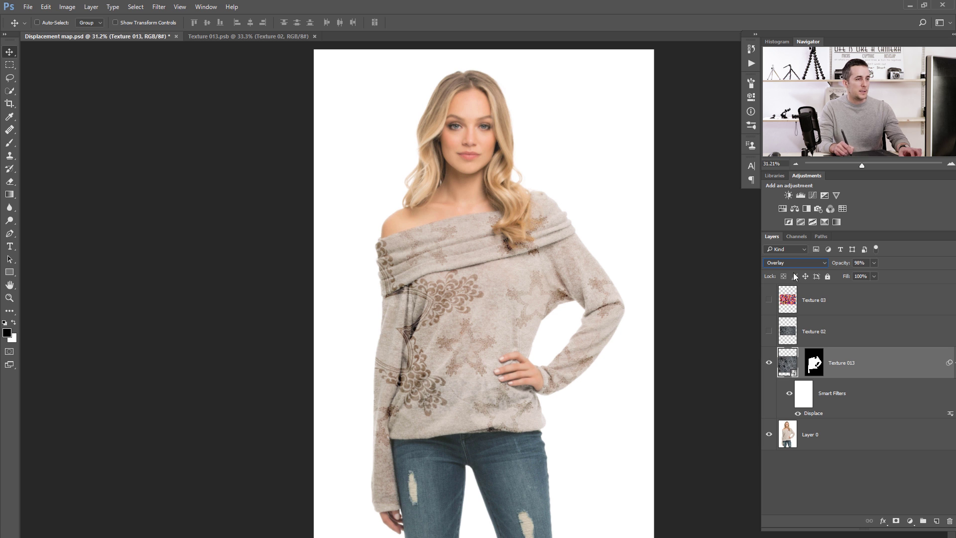
Invert the colors of Texture 02 inside the Texture 013 smart object and save it.
{"action": "left_click", "coordinate": [248, 37]}
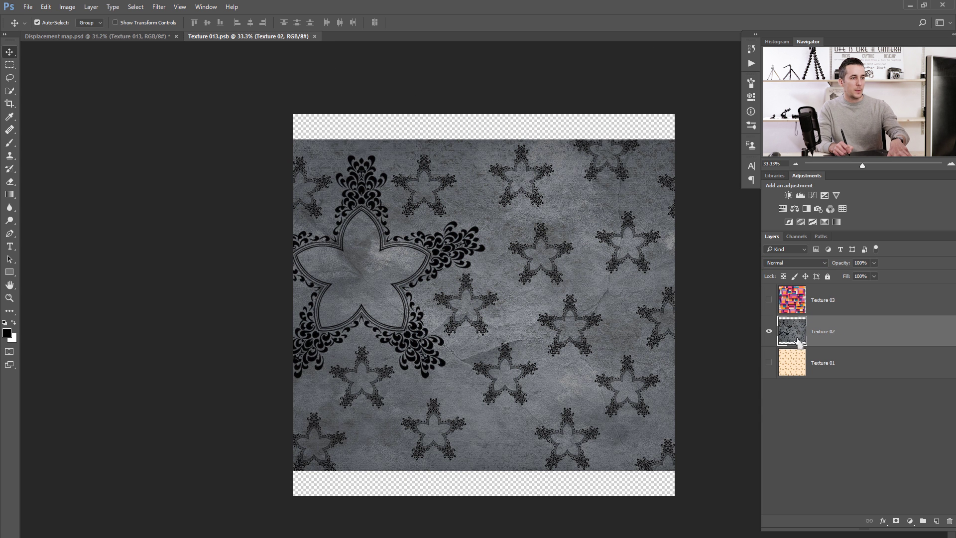
{"action": "key", "text": "ctrl+i"}
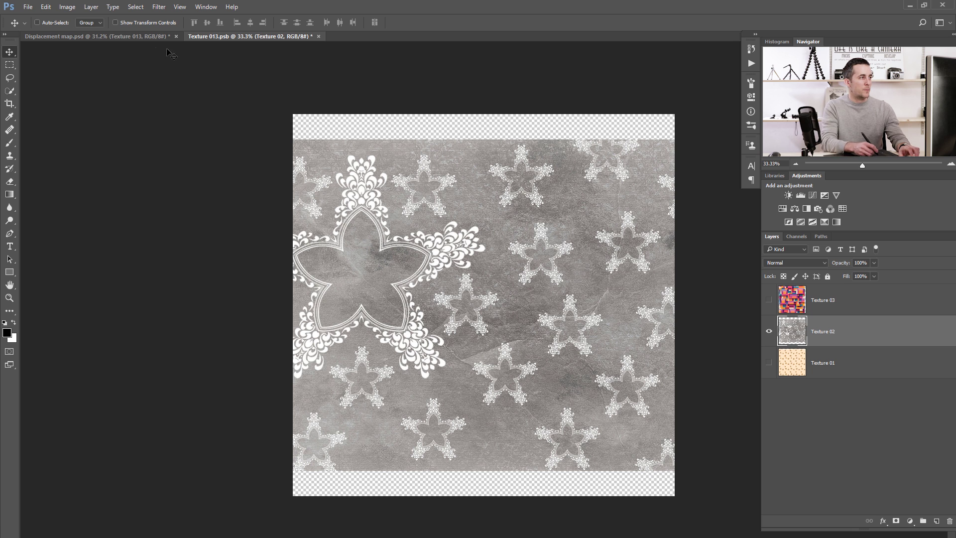
{"action": "left_click", "coordinate": [145, 37]}
{"action": "left_click", "coordinate": [252, 38]}
{"action": "key", "text": "ctrl+s"}
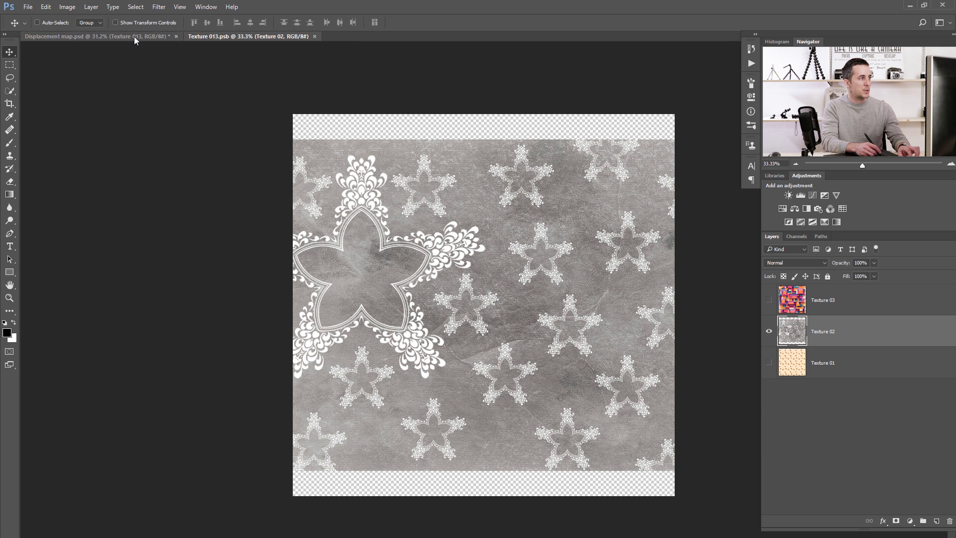
Set the Texture 013 layer's blend mode to Multiply in the sweater document.
{"action": "left_click", "coordinate": [133, 37]}
{"action": "left_click", "coordinate": [787, 261]}
{"action": "left_click", "coordinate": [779, 297]}
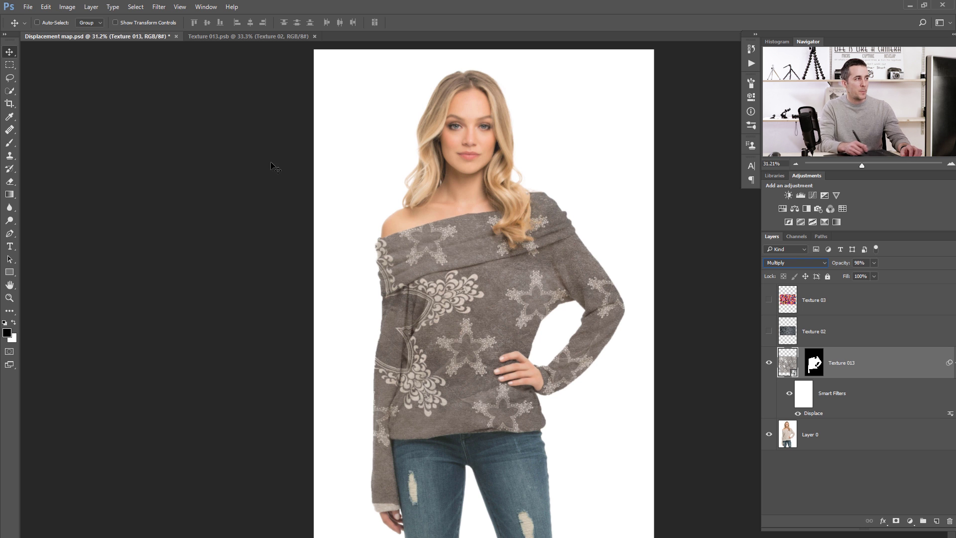
Shift Texture 02 to the right inside the Texture 013 smart object, invert its colors again and save the smart object.
{"action": "left_click", "coordinate": [240, 39]}
{"action": "left_click_drag", "start_coordinate": [440, 282], "coordinate": [495, 280]}
{"action": "key", "text": "ctrl+i"}
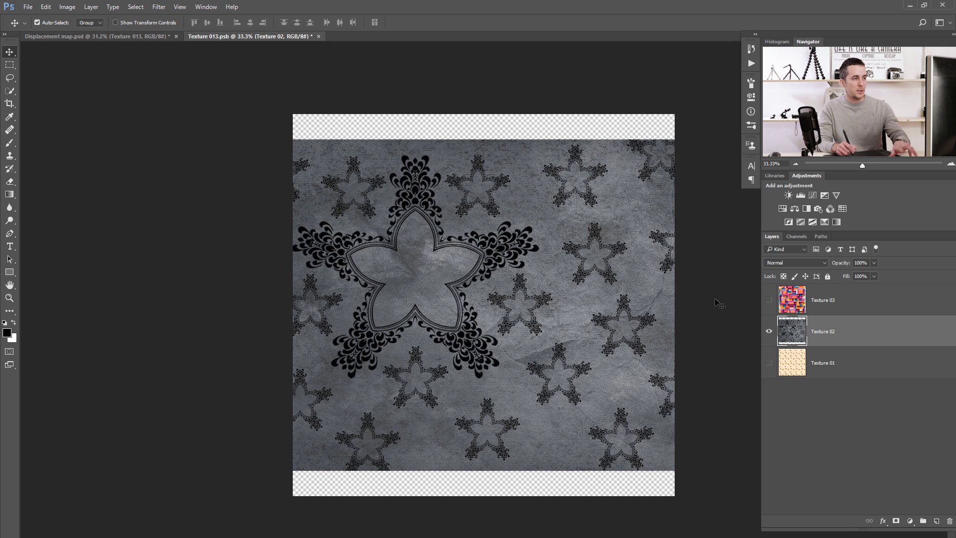
{"action": "left_click_drag", "start_coordinate": [444, 276], "coordinate": [450, 276]}
{"action": "key", "text": "ctrl+s"}
In the sweater document, try Screen on the Texture 013 layer, set its blend mode to Soft Light and inspect the pattern up close.
{"action": "left_click", "coordinate": [120, 37]}
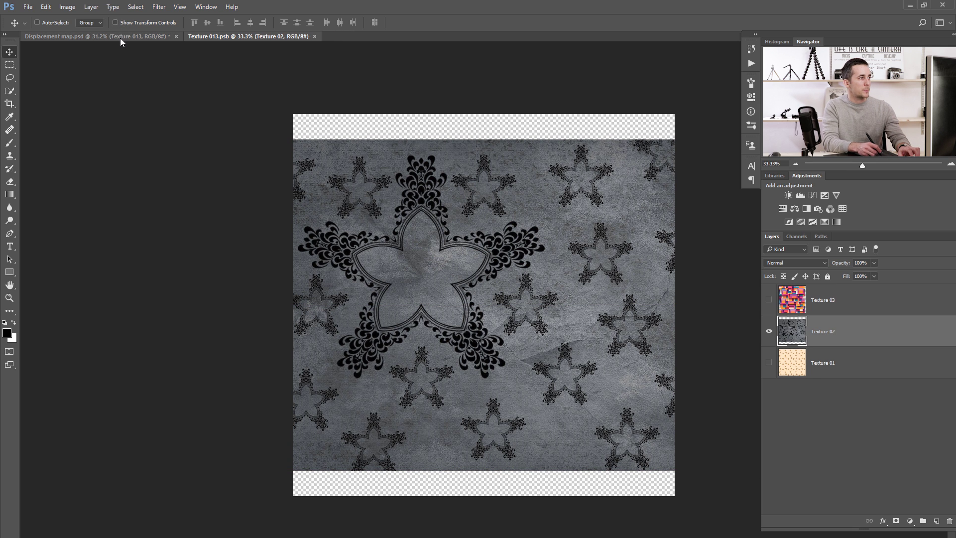
{"action": "left_click", "coordinate": [792, 263]}
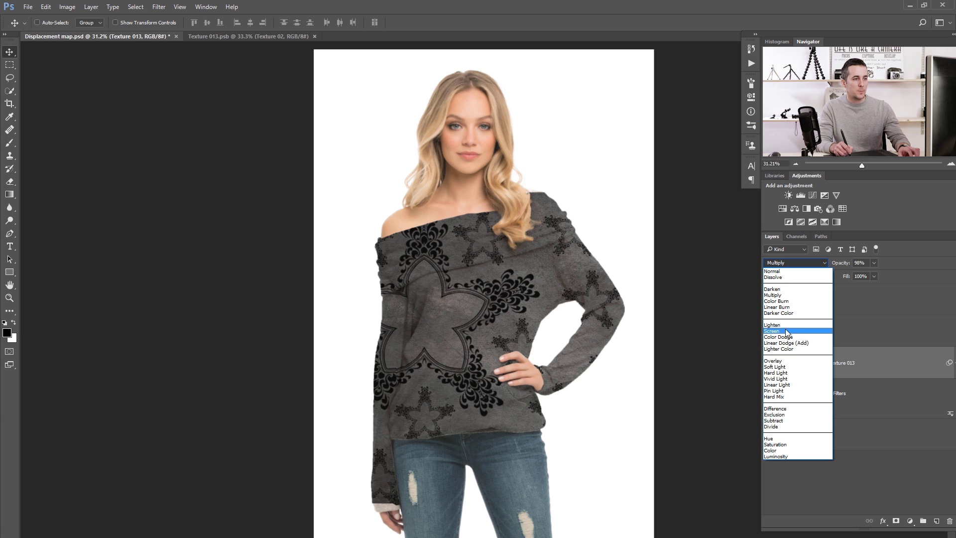
{"action": "left_click", "coordinate": [779, 339]}
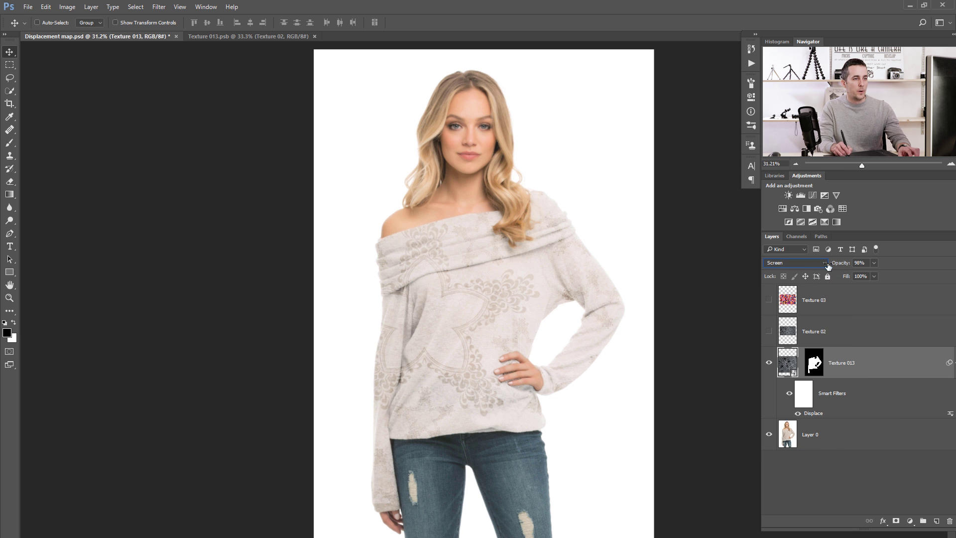
{"action": "left_click", "coordinate": [796, 262]}
{"action": "left_click", "coordinate": [779, 369]}
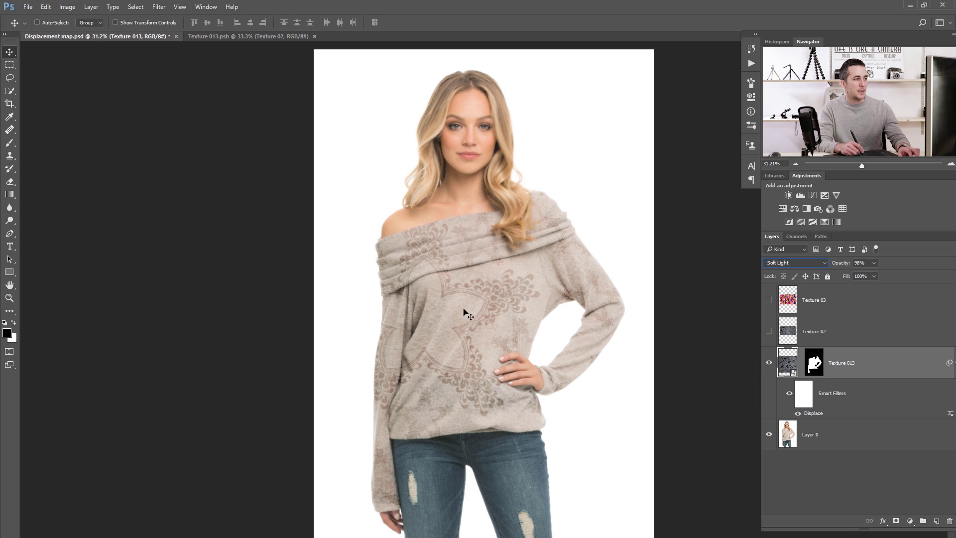
{"action": "left_click_drag", "start_coordinate": [418, 277], "coordinate": [467, 328]}
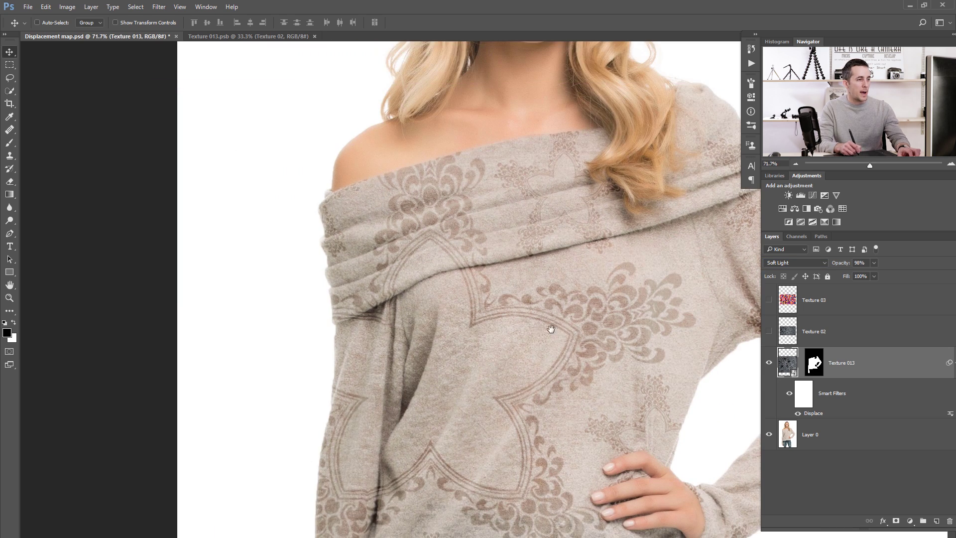
{"action": "left_click_drag", "start_coordinate": [564, 331], "coordinate": [448, 320]}
{"action": "left_click_drag", "start_coordinate": [540, 304], "coordinate": [512, 311]}
{"action": "left_click_drag", "start_coordinate": [462, 358], "coordinate": [454, 340]}
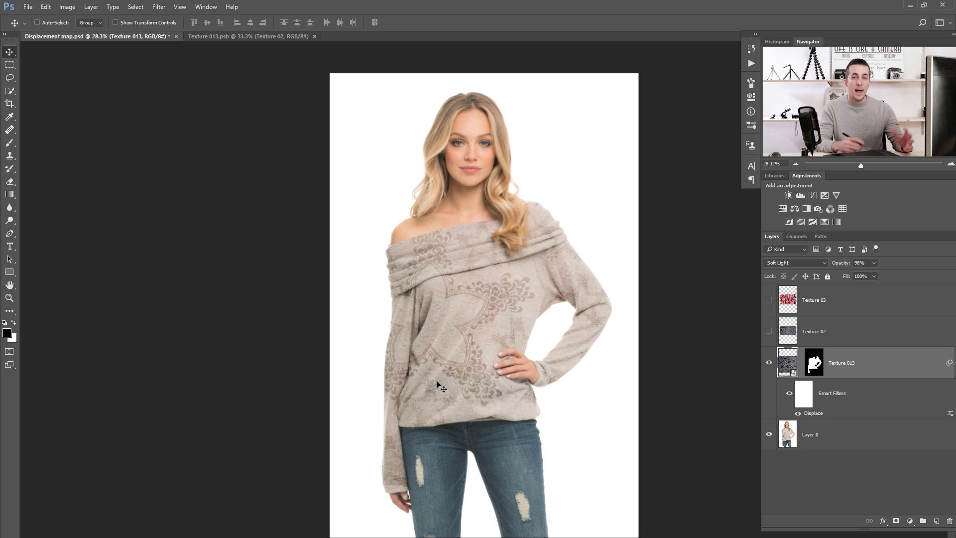